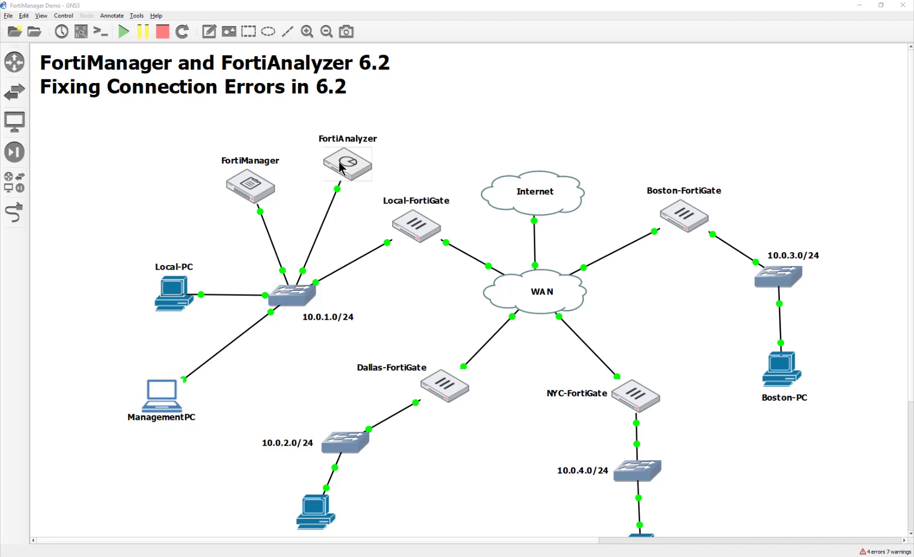
From ManagementPC, log in to FortiManager at 10.0.1.241 as admin and open Device Manager
click(450, 162)
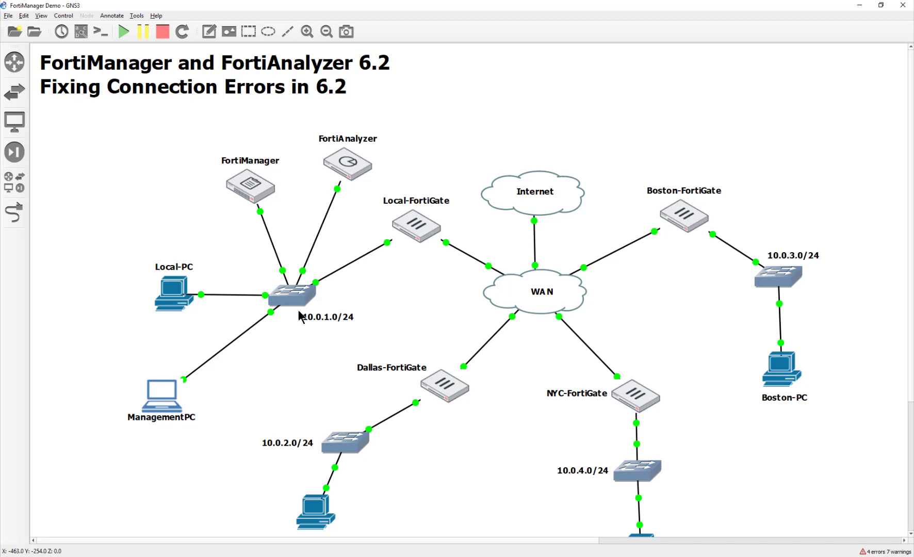
click(164, 395)
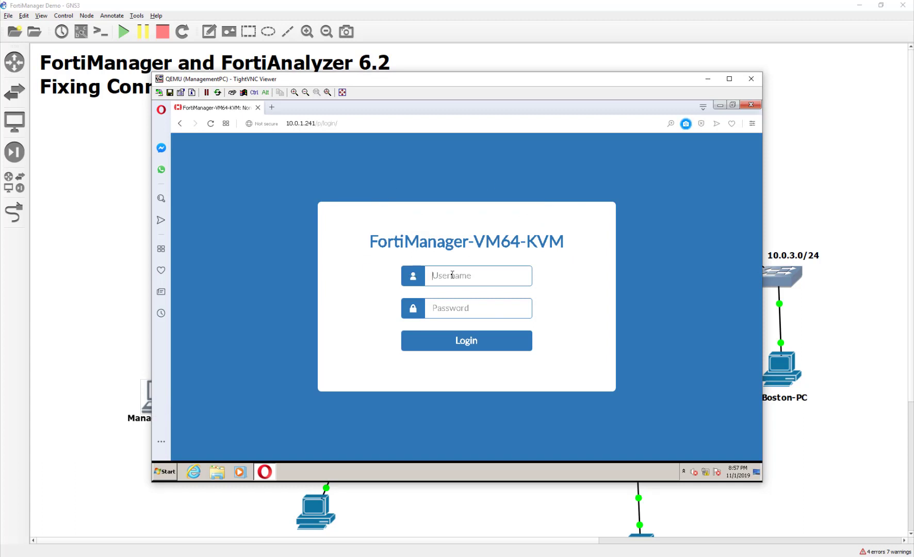
text(admin)
key(Return)
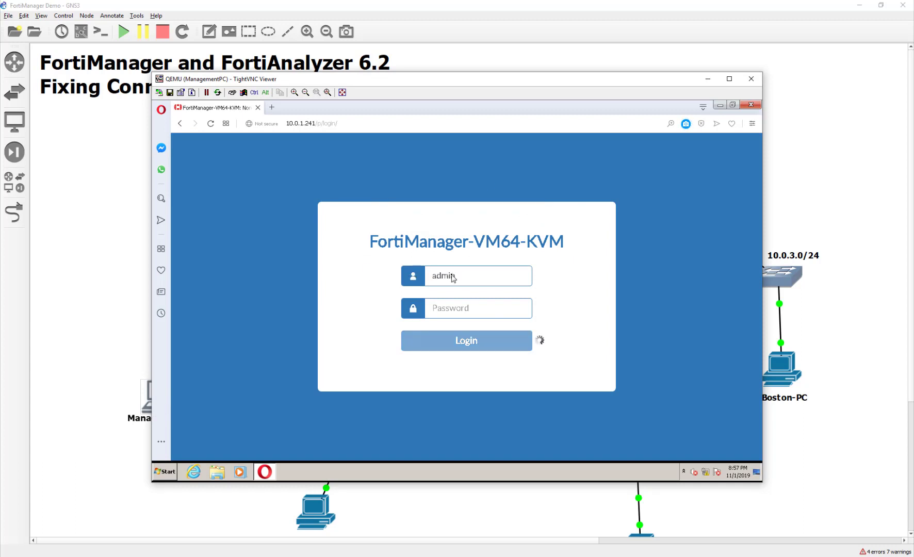
key(Tab)
text(•••••)
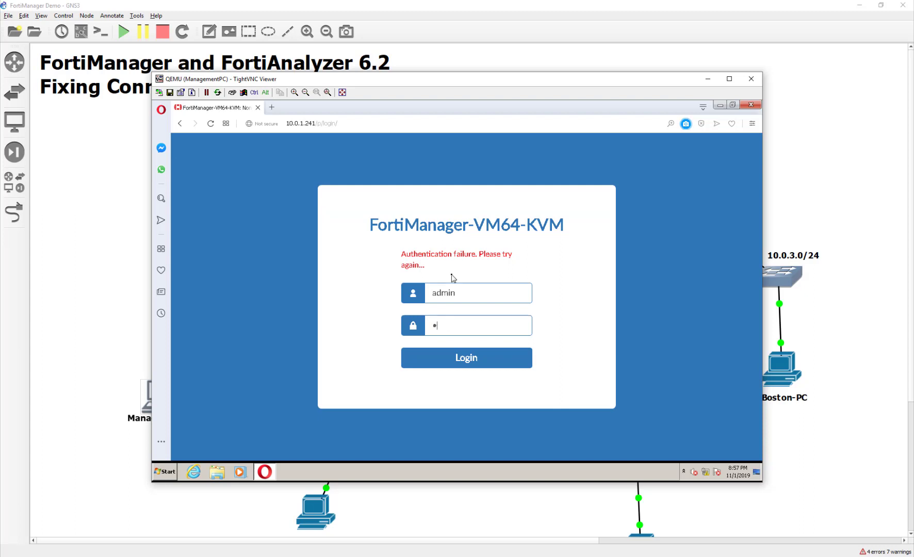
text(•••)
key(Return)
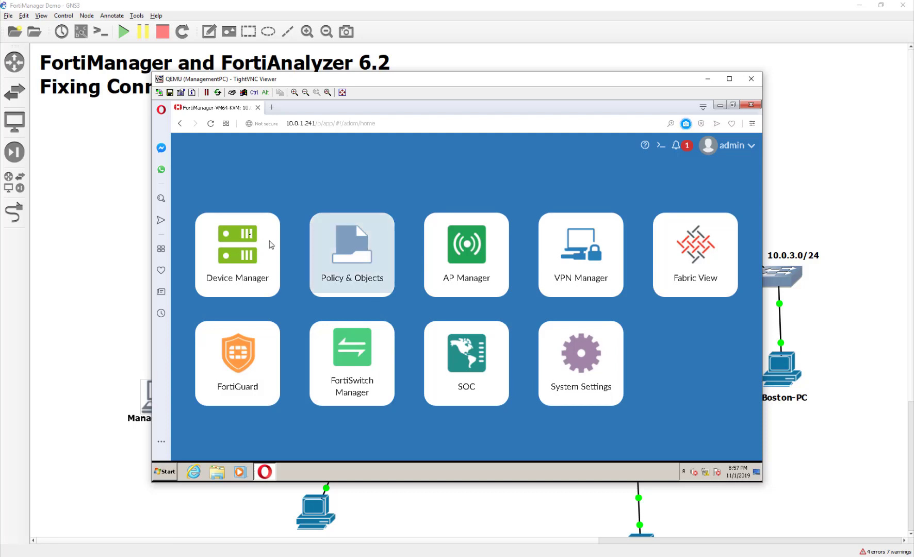
click(248, 253)
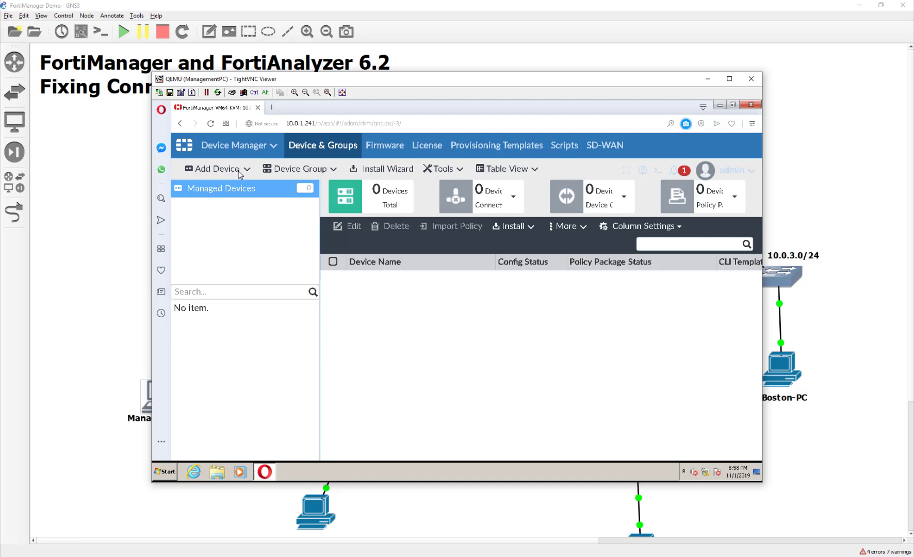
Zoom the page to 110% and start adding a device with IP 10.0.1.254 and user name admin
key(ctrl+minus)
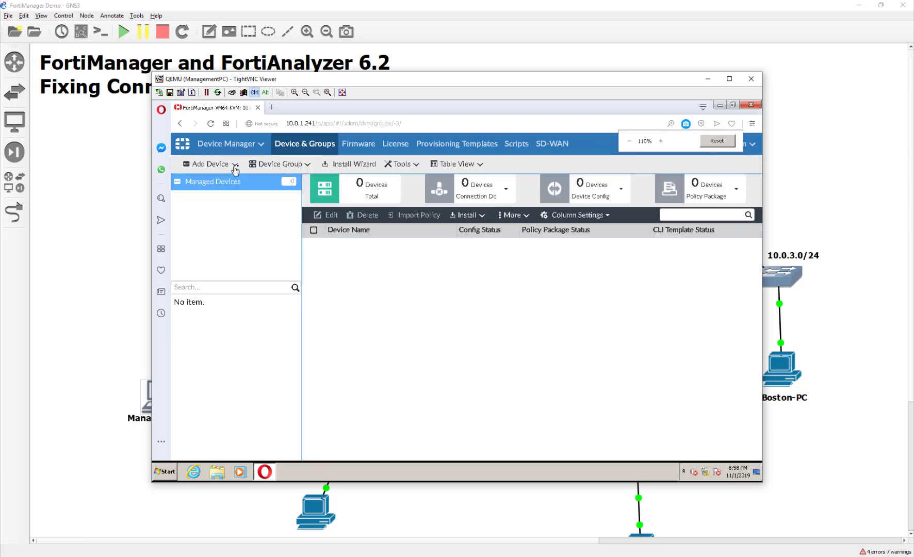
click(235, 165)
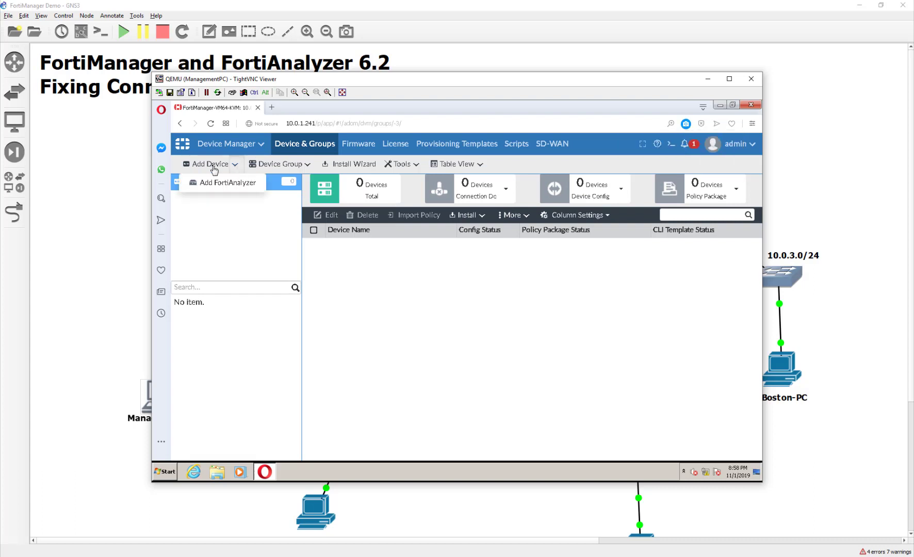
click(213, 165)
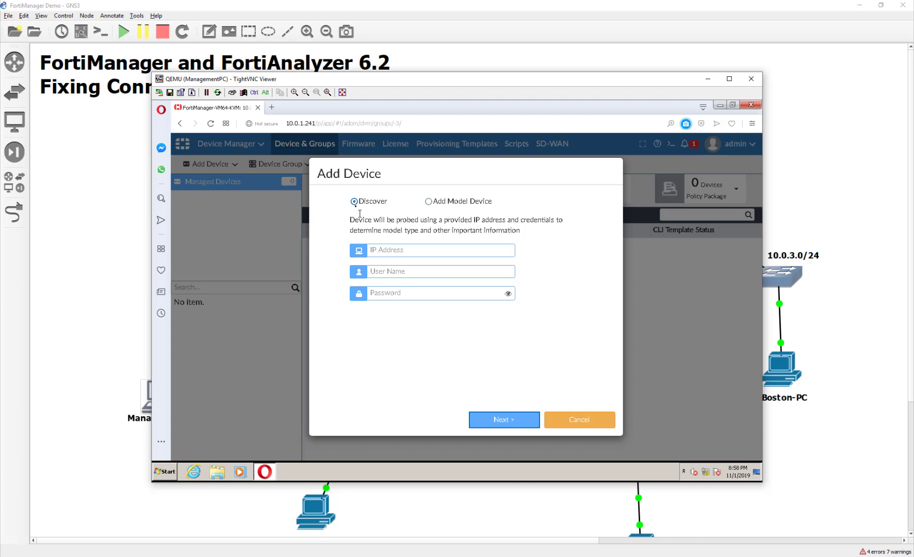
click(413, 249)
text(10)
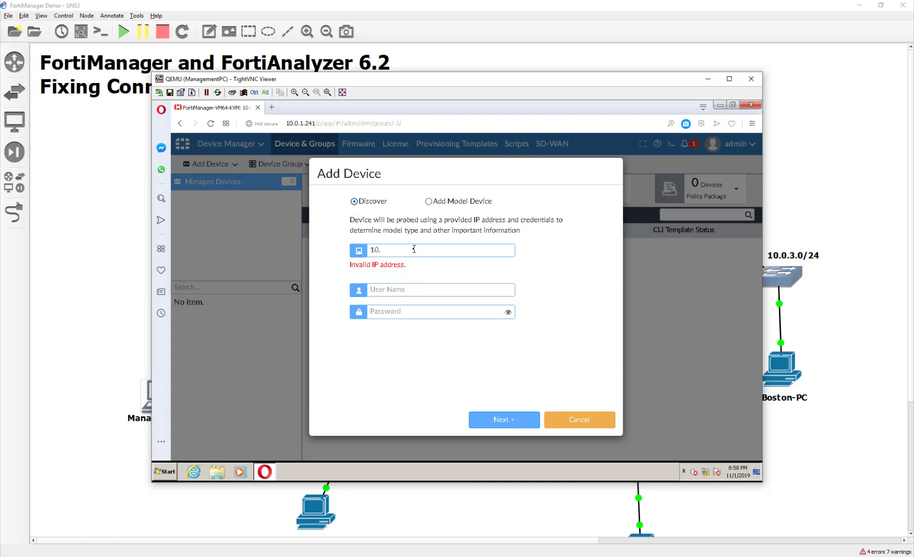
text(.0.1.254)
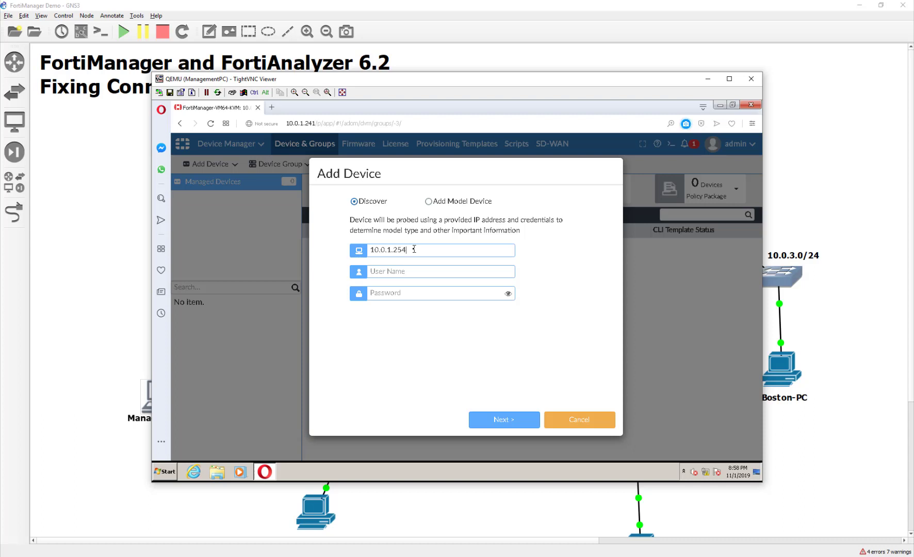
key(Tab)
text(admin)
Log in to the Local-FortiGate console as admin, then close the console window
click(435, 497)
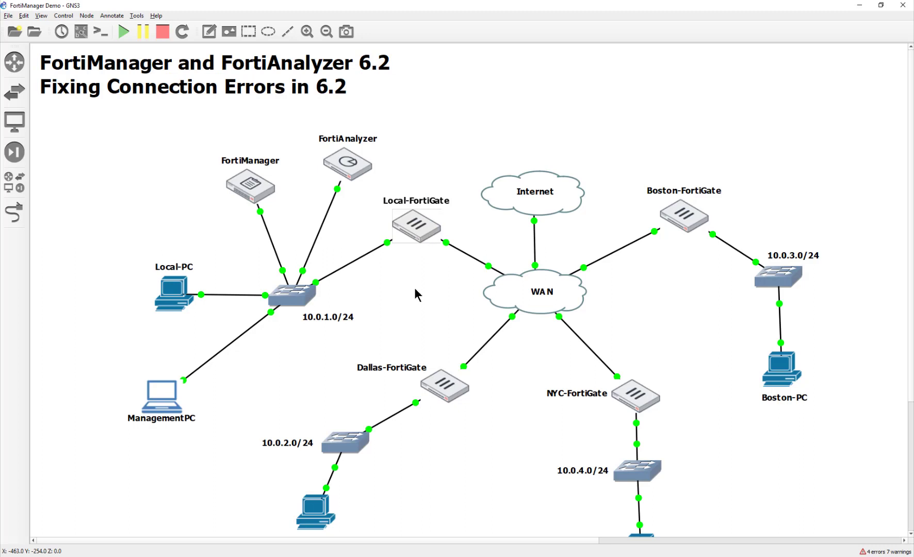
double_click(417, 227)
text(admin)
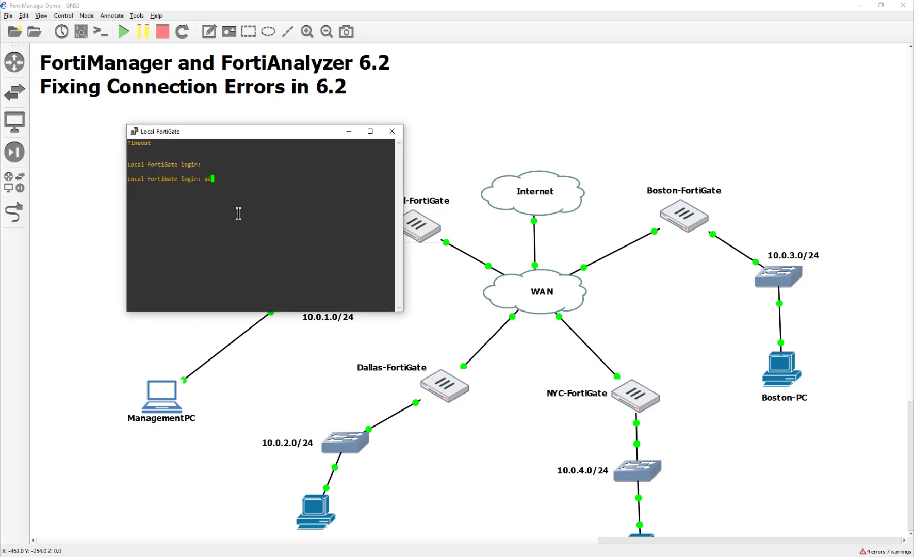
key(Return)
key(Return)
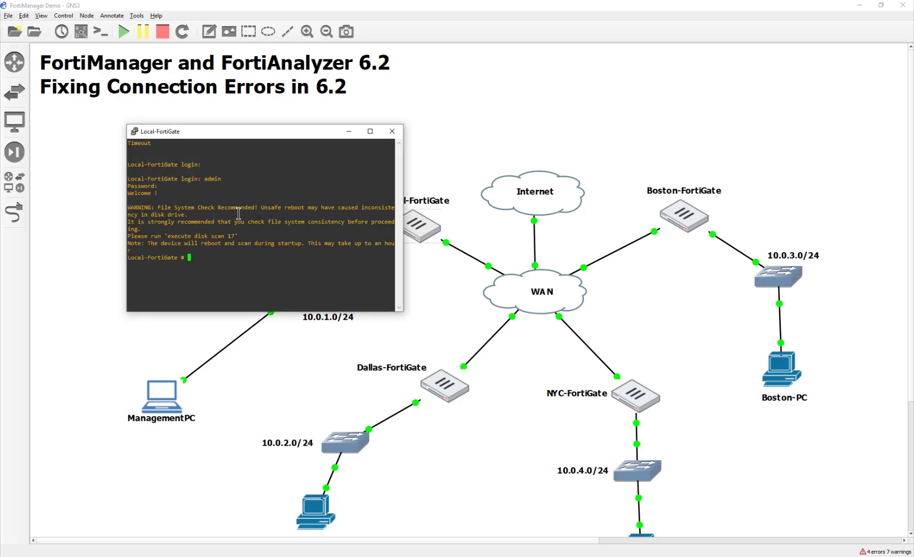
click(392, 131)
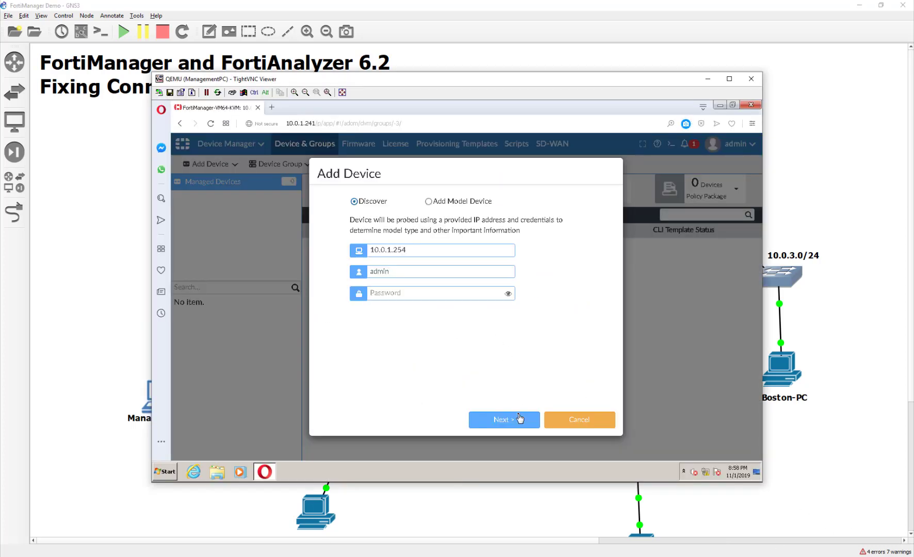
Submit the 10.0.1.254 device for probing, which reports 'Probe failed'
click(522, 419)
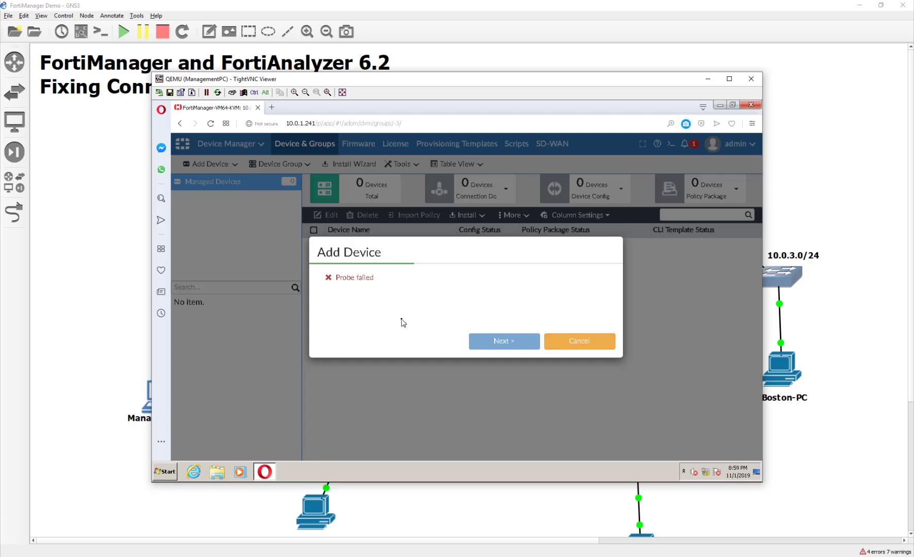
Cancel the failed add and log in as admin to Local-FortiGate's web GUI at 10.0.1.254 in a new tab
click(574, 342)
click(272, 107)
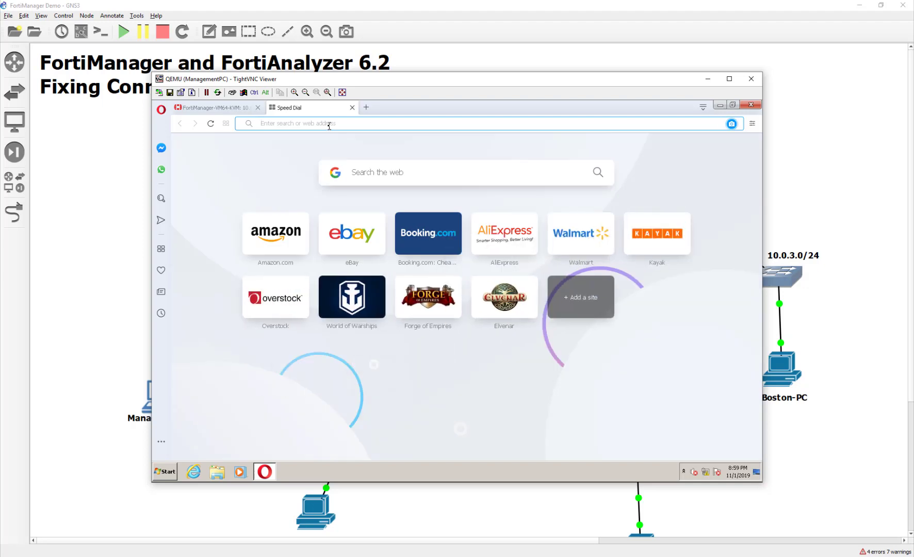
text(10.0.1.)
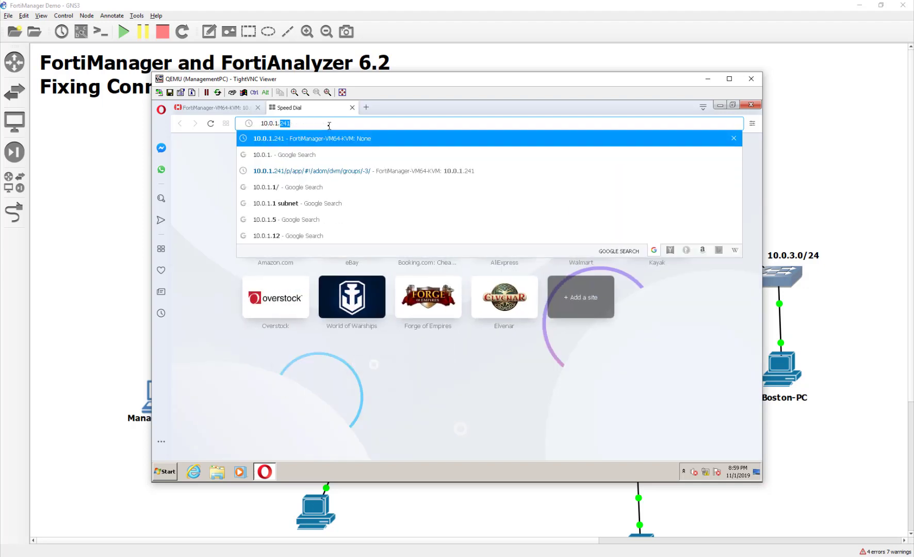
text(210)
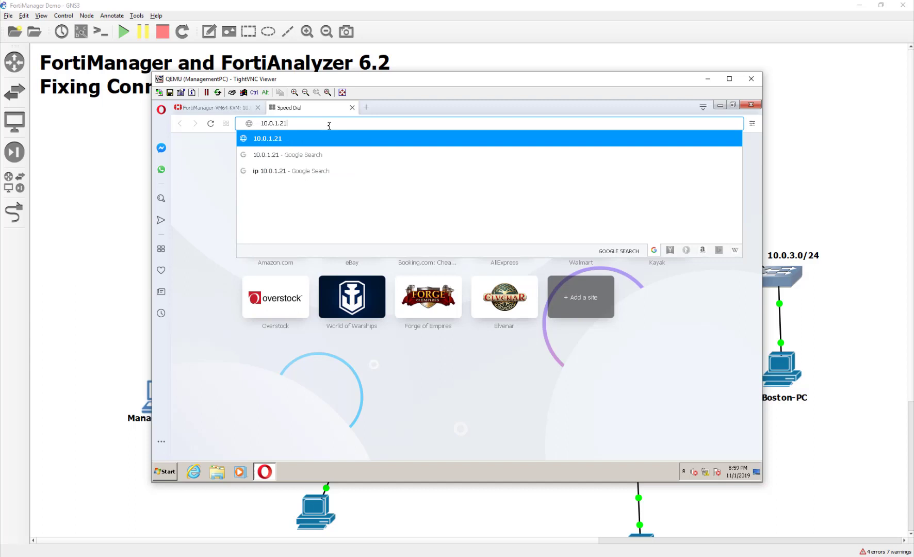
key(BackSpace)
key(BackSpace)
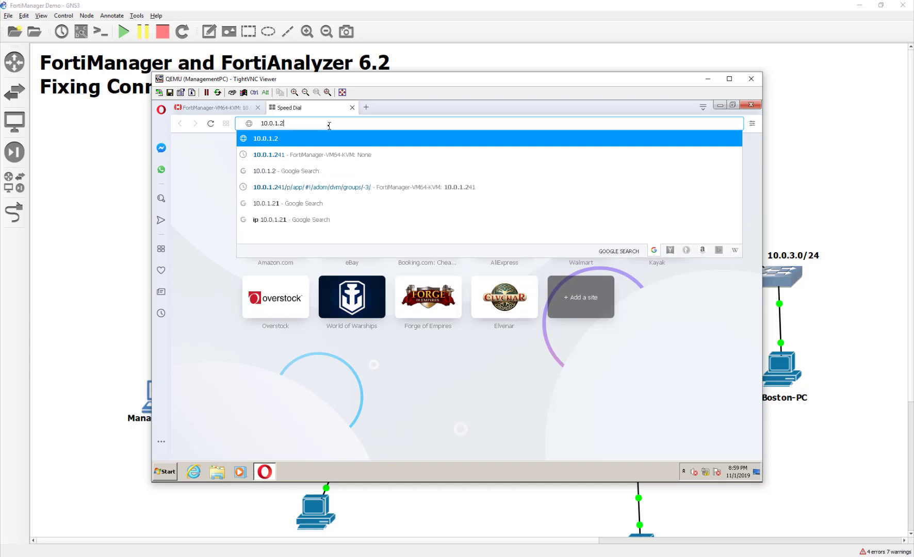
text(54)
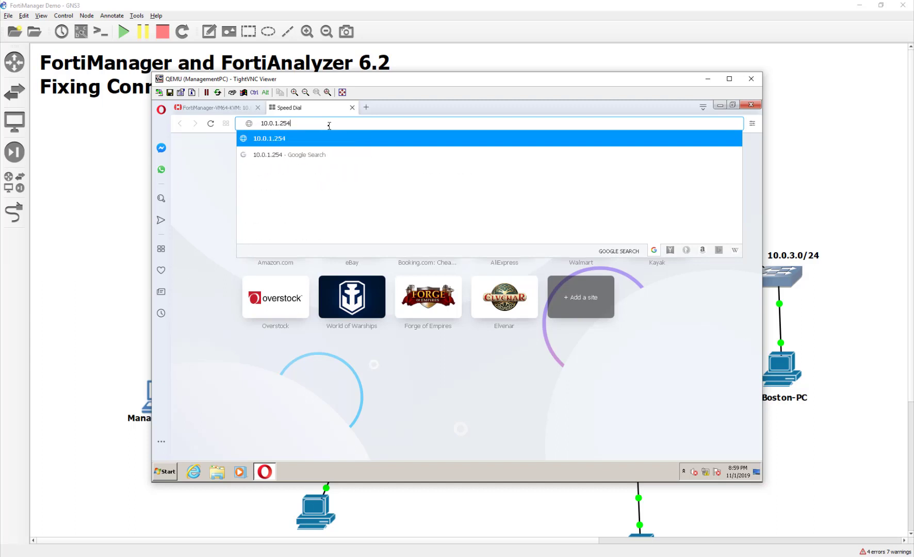
key(Return)
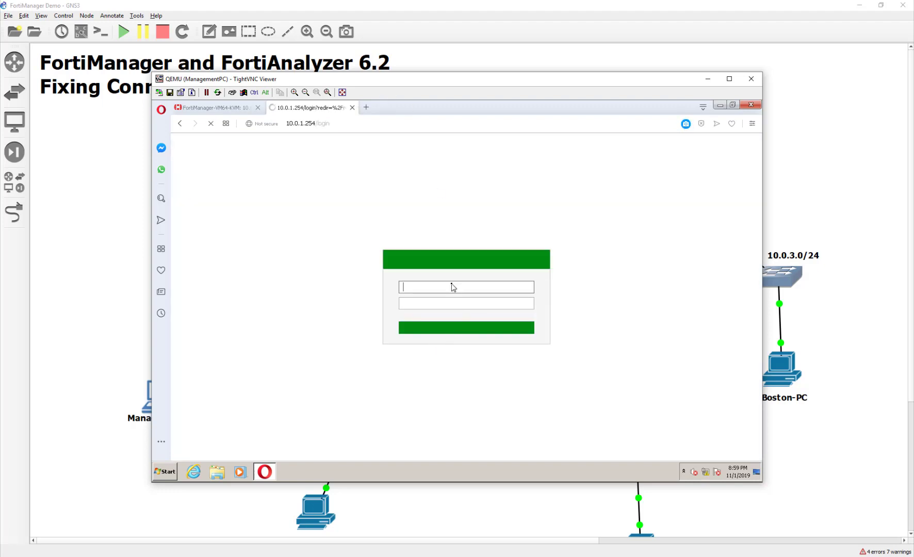
text(admin)
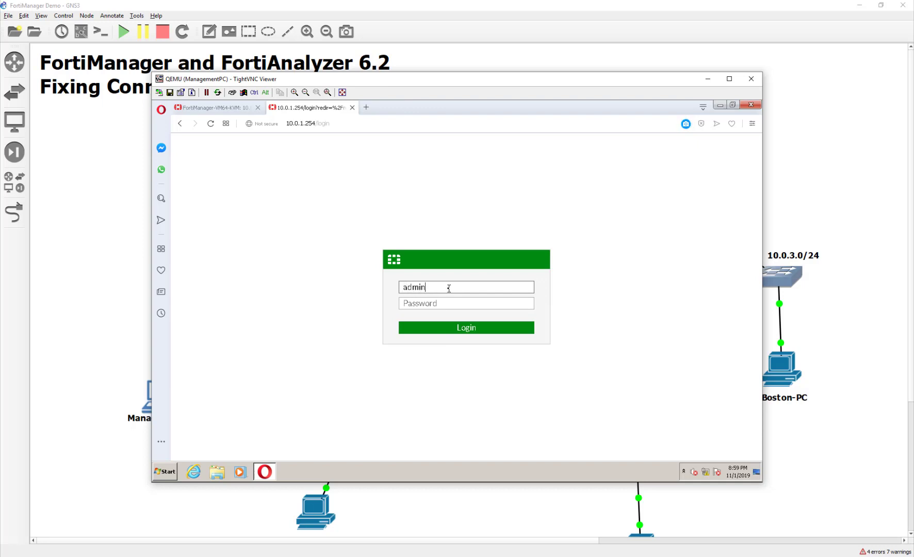
key(Return)
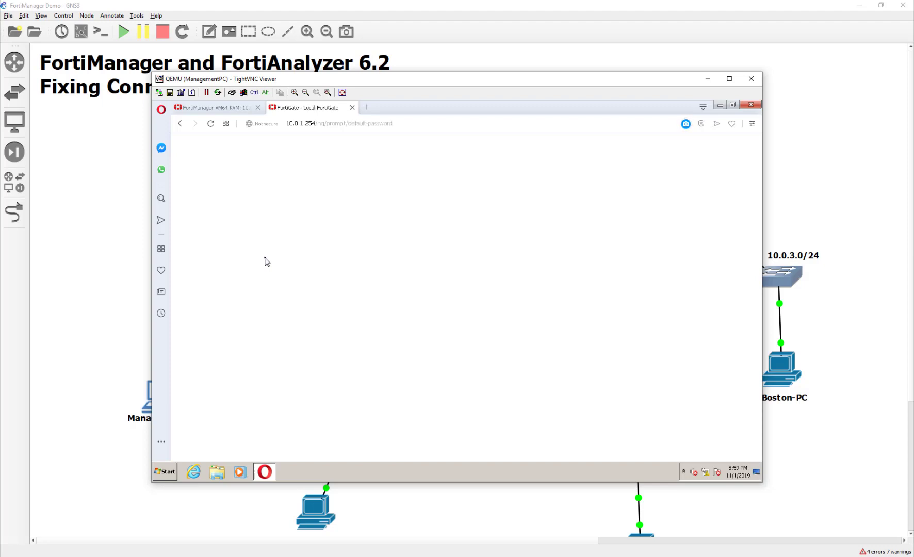
Skip the default-password and file system check prompts, then open Security Fabric > Settings
click(509, 344)
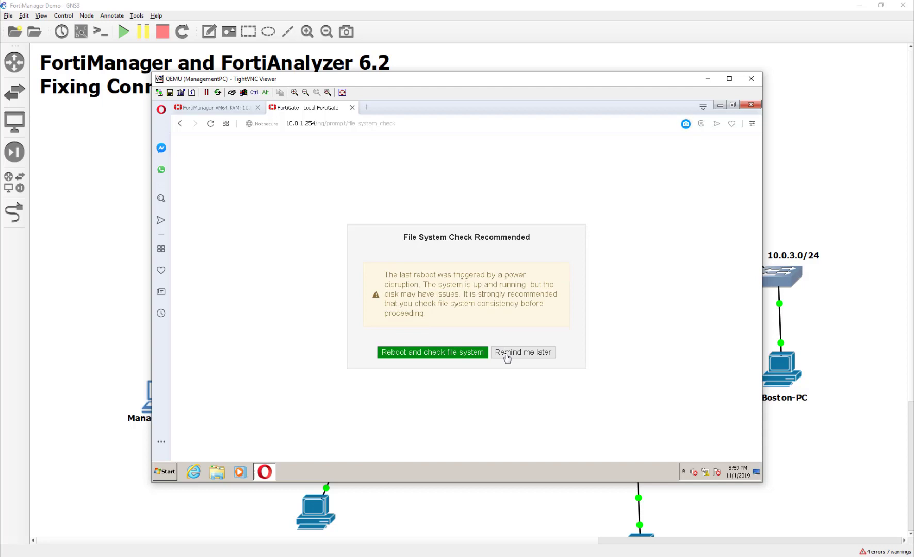
click(507, 355)
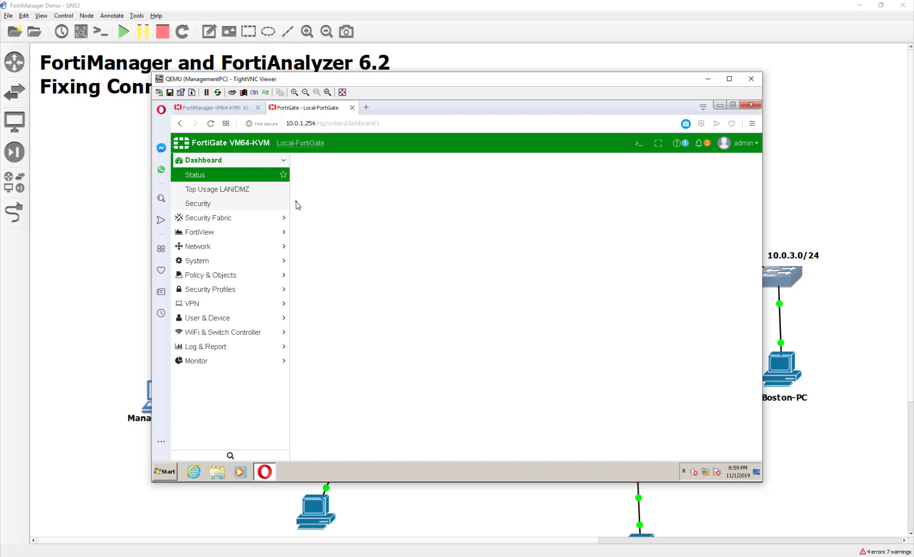
click(231, 219)
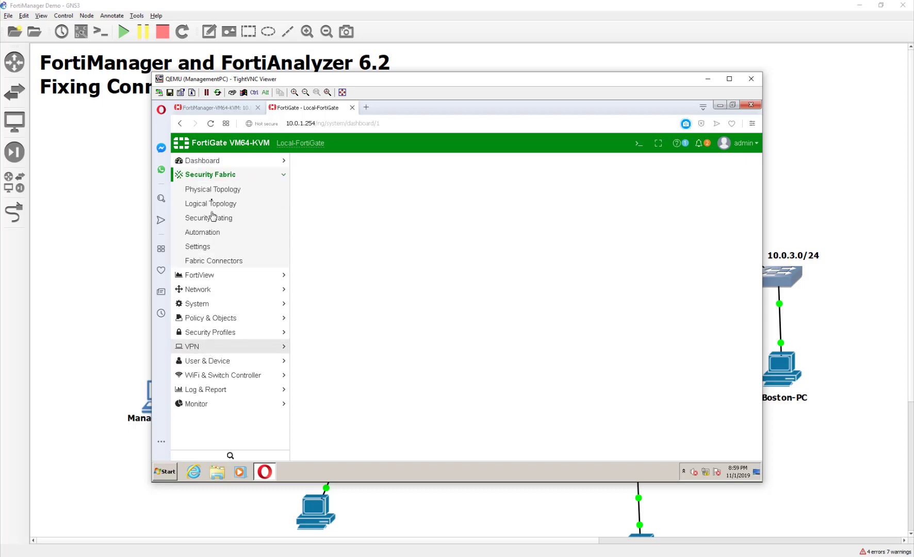
click(214, 247)
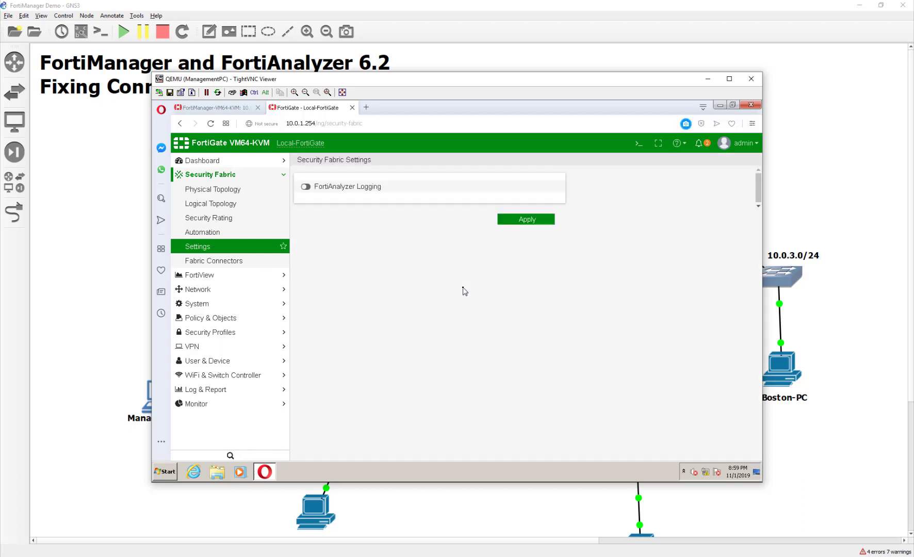
Enable FortiAnalyzer Logging to 10.0.1.210 and test connectivity, which shows 'Error occurred: SSL error'
click(307, 187)
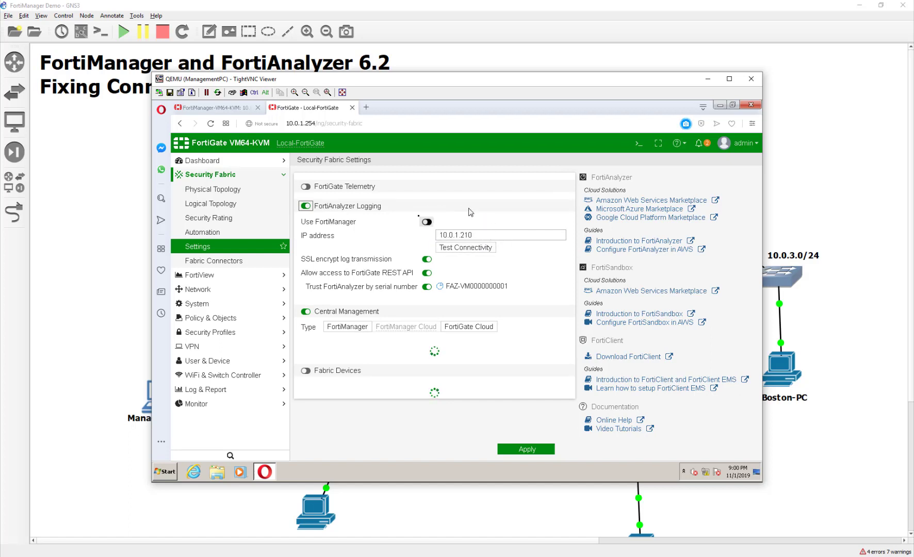
click(454, 250)
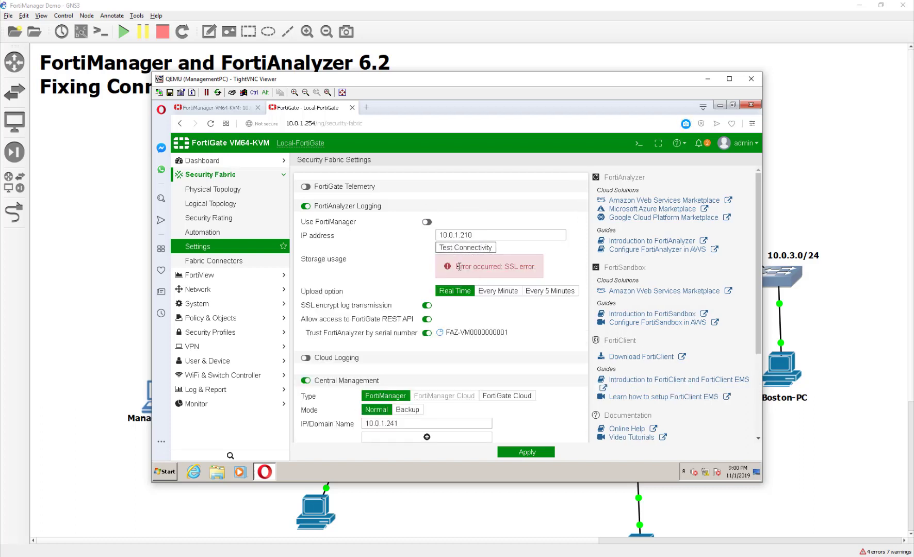
drag(455, 266, 543, 264)
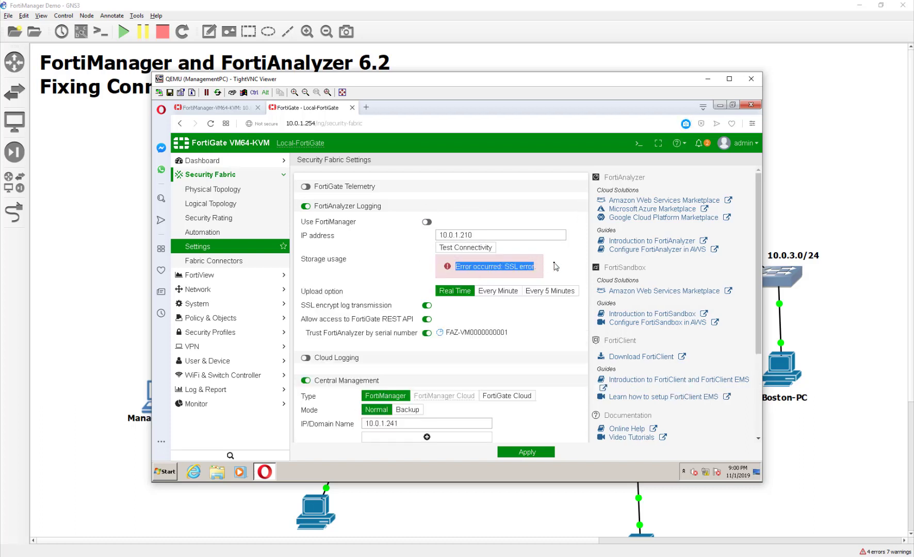
click(556, 266)
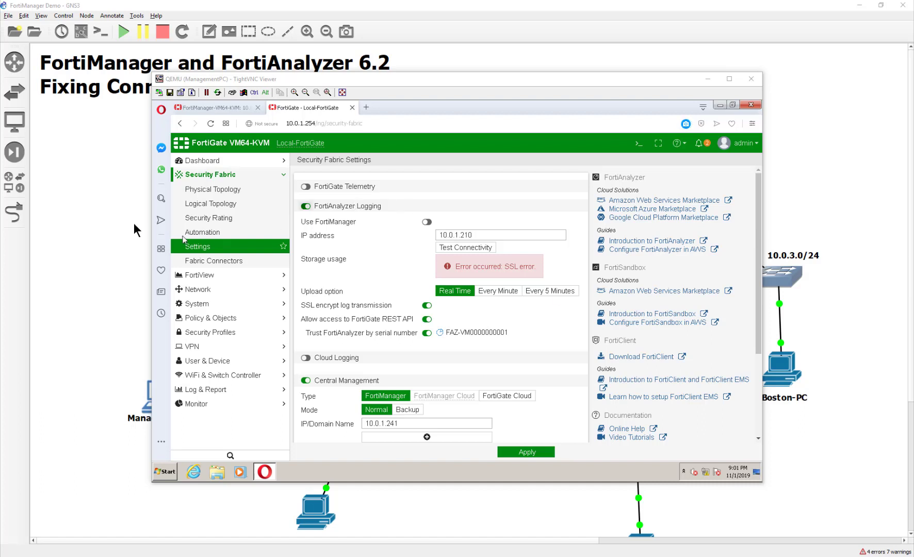
Open the FortiManager node's console from the topology and reposition its window
click(109, 193)
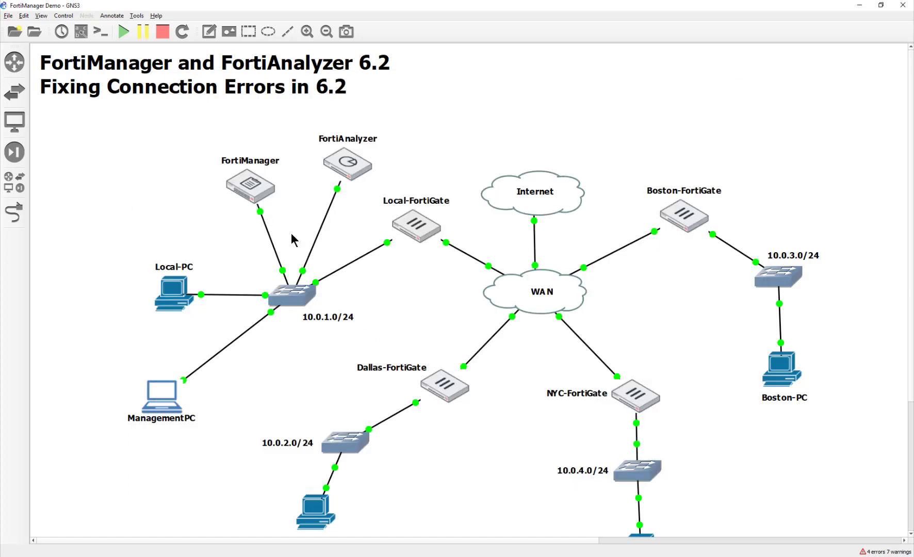
double_click(261, 193)
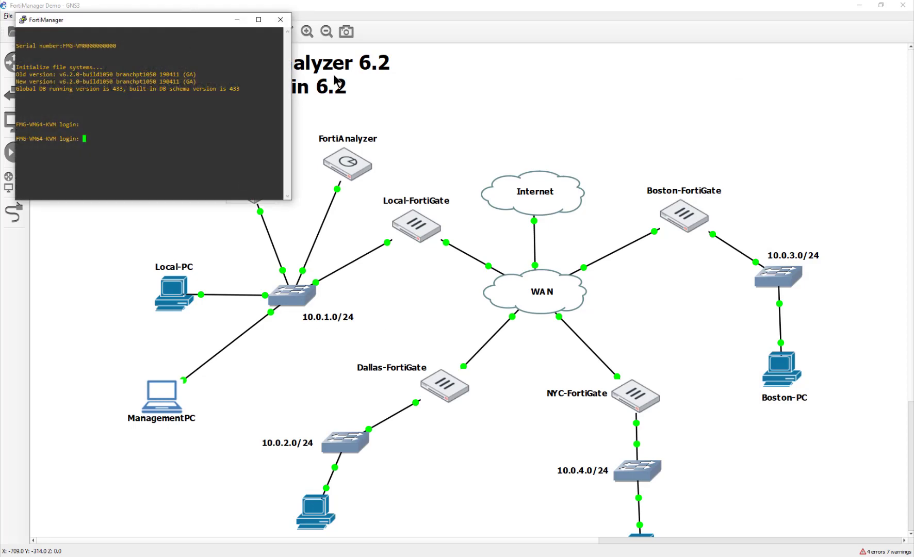
drag(193, 22, 533, 63)
Change the PuTTY console font to Consolas 20-point and apply it
click(361, 61)
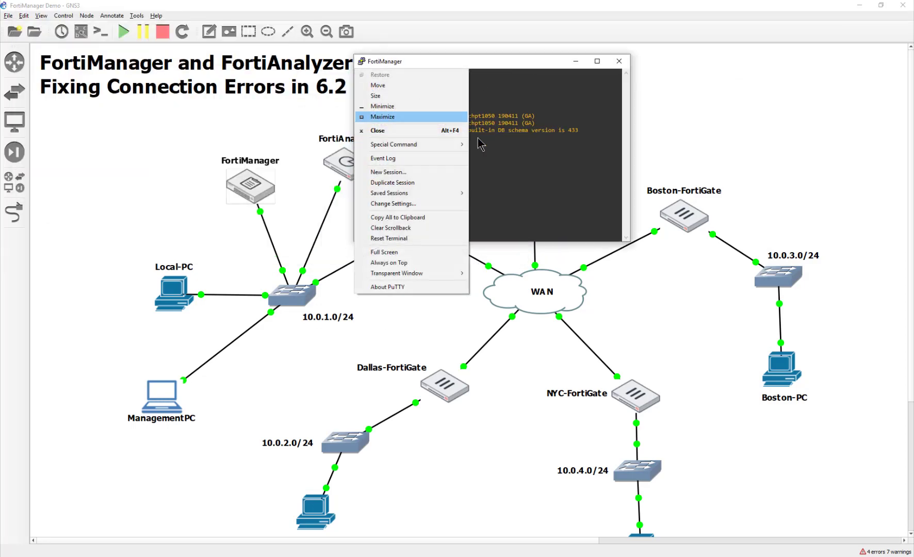
click(428, 203)
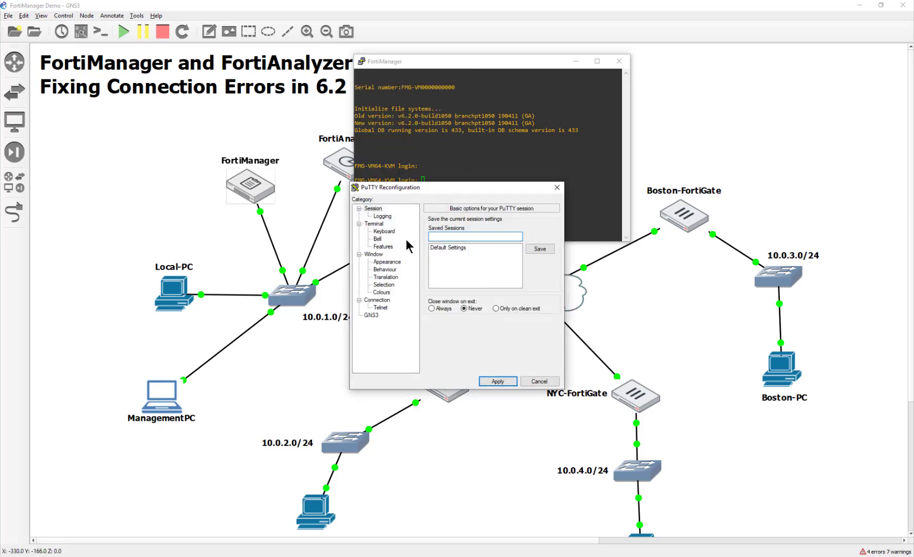
click(396, 260)
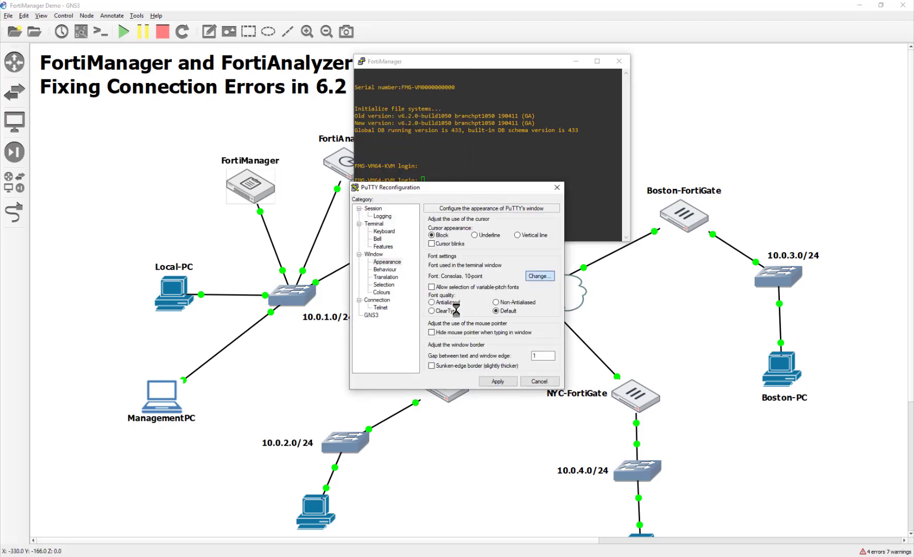
click(540, 276)
click(537, 327)
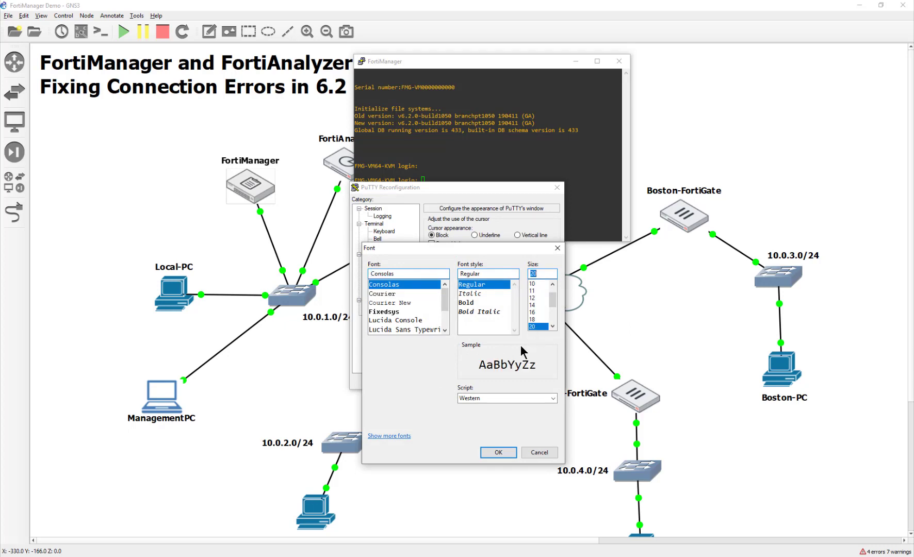
click(508, 451)
click(504, 383)
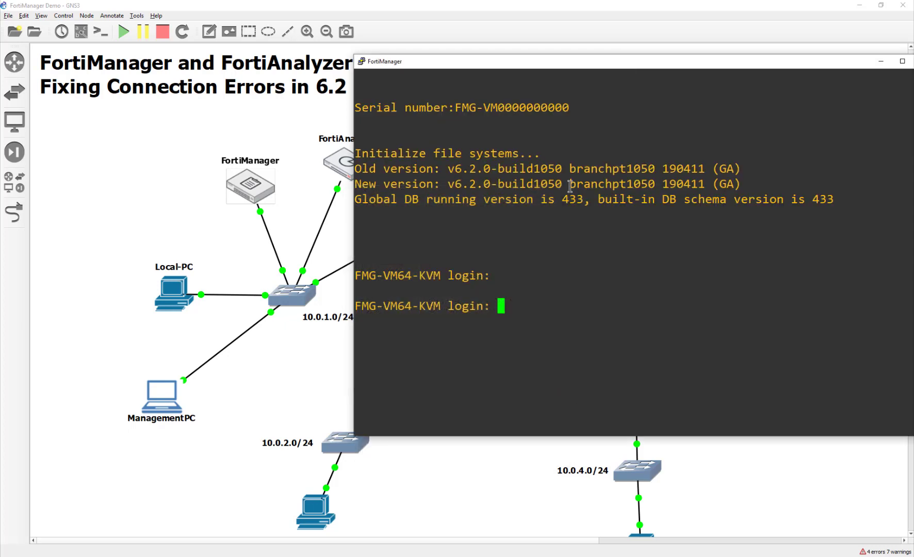
Log in to the FortiManager console as admin, reaching the FMG-VM64-KVM # prompt
drag(546, 65, 355, 58)
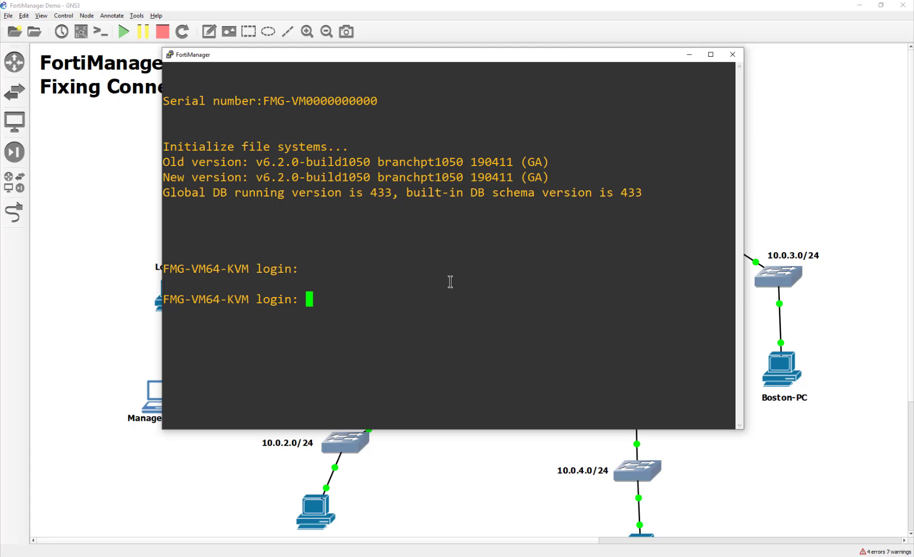
text(admin)
key(Return)
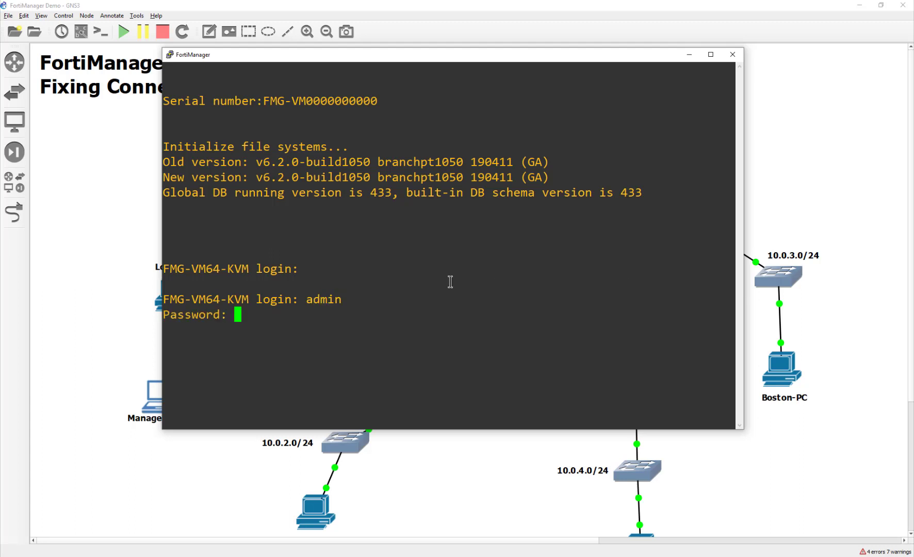
key(Return)
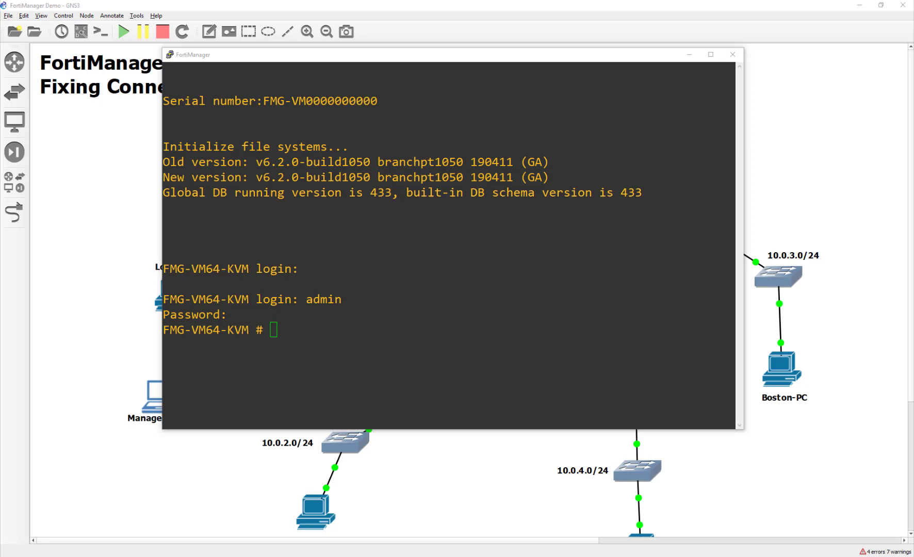
Under config sys global, enable ssl-low-encryption
click(573, 260)
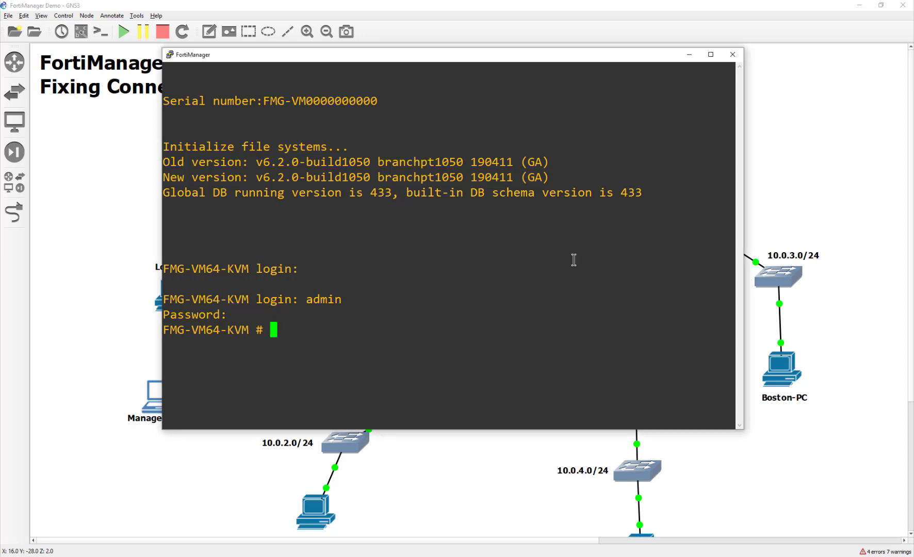
text(config sys global)
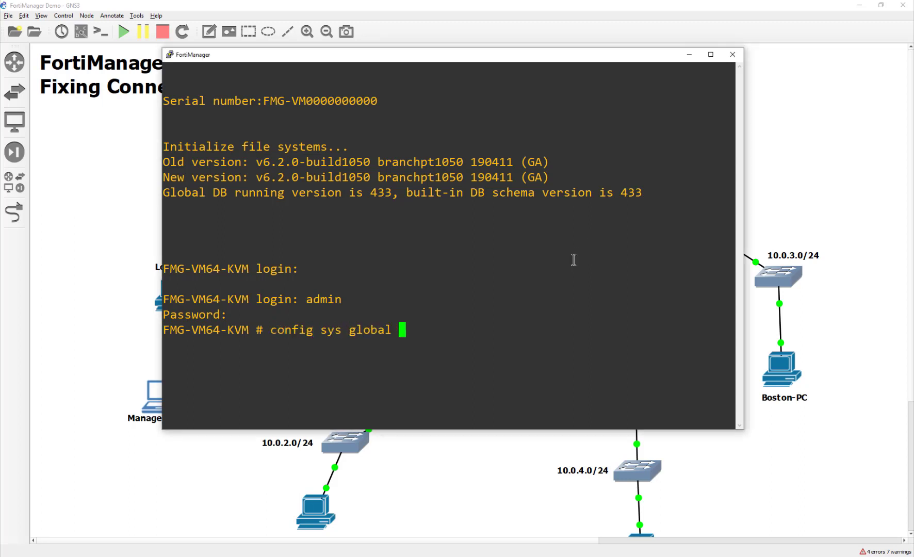
key(Return)
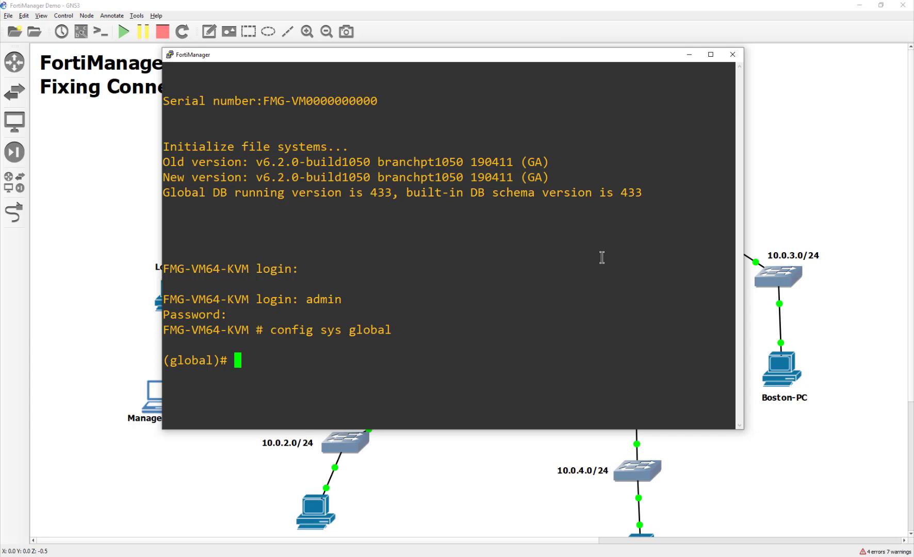
text(set ss)
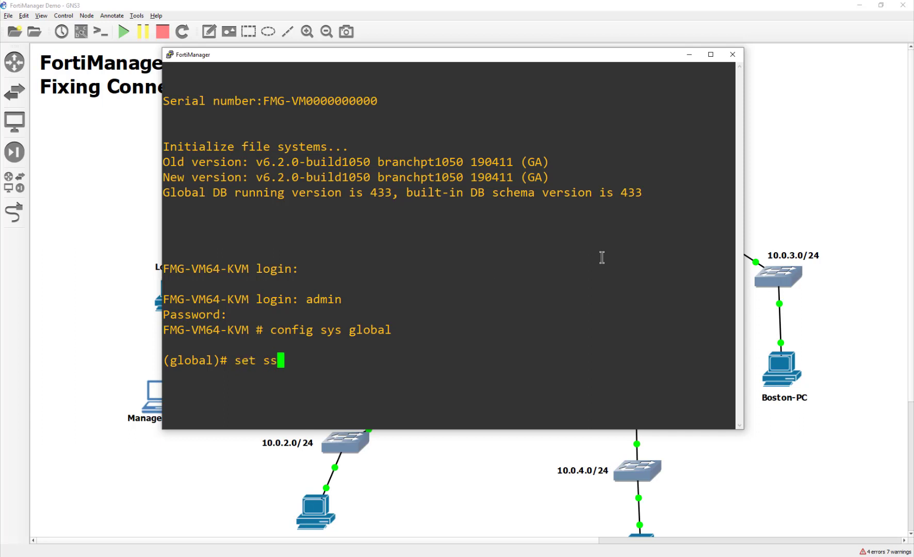
text(l-low-encryption)
key(question)
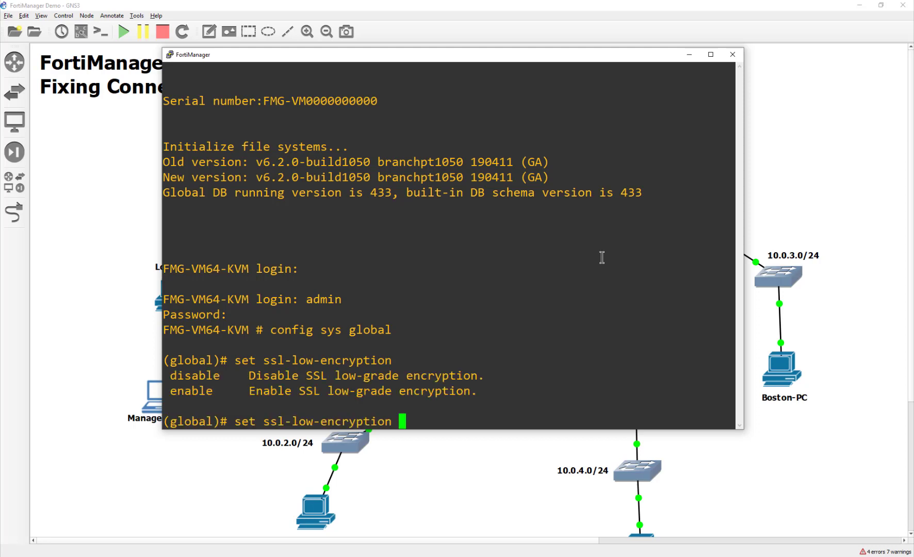
text(en)
key(Return)
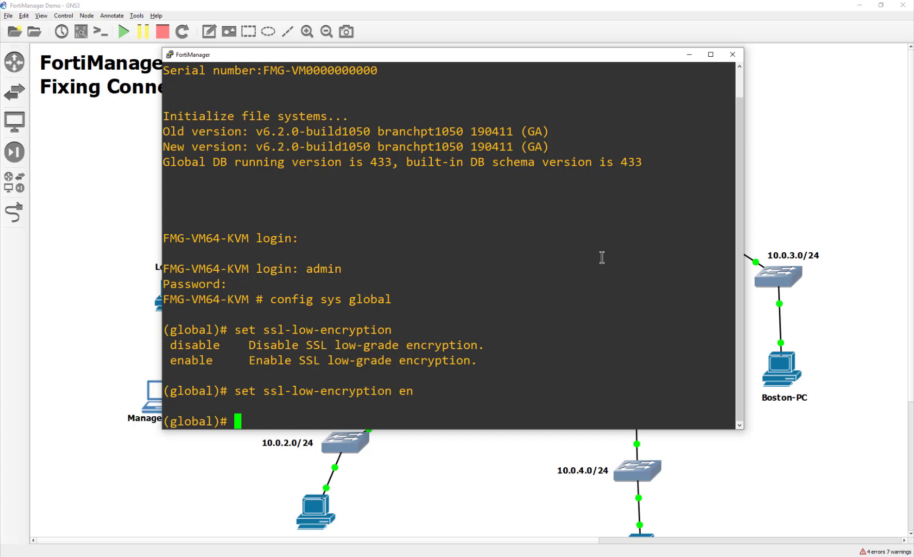
Set fgfm-ssl-protocol to sslv3 and save the global settings with end
text(set  ff)
key(BackSpace)
key(BackSpace)
key(BackSpace)
text(fg)
text(fm-local-cert)
key(Tab)
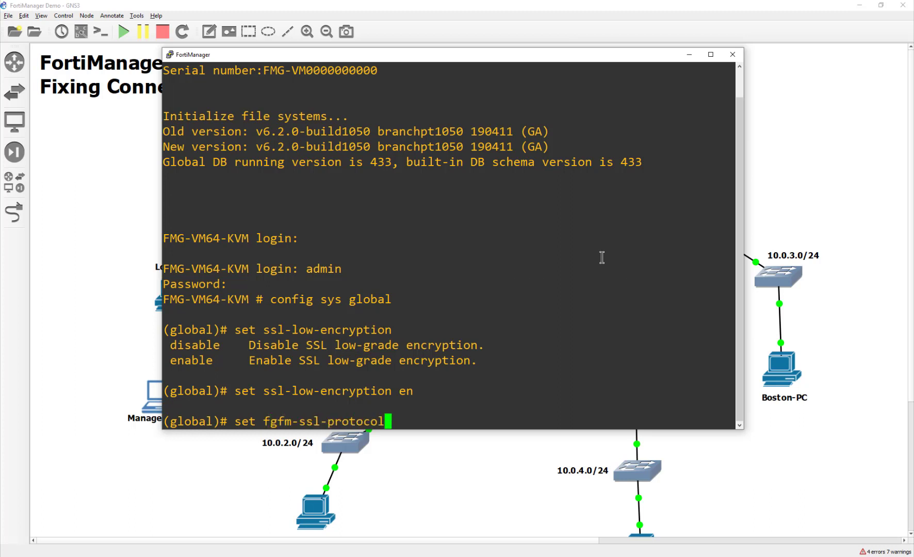
key(Tab)
key(Tab)
key(Tab)
key(Tab)
key(Tab)
key(Tab)
key(Tab)
key(Tab)
key(Tab)
key(Return)
text(end)
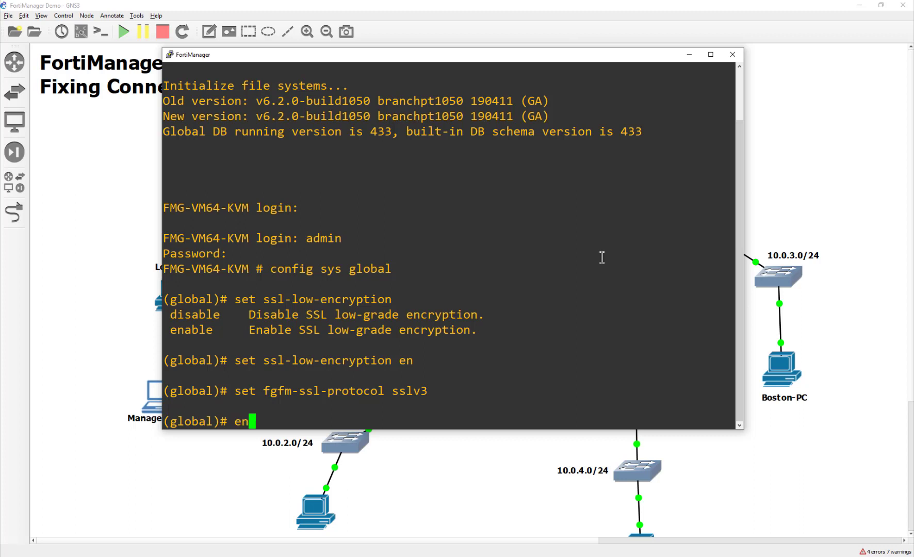
key(Return)
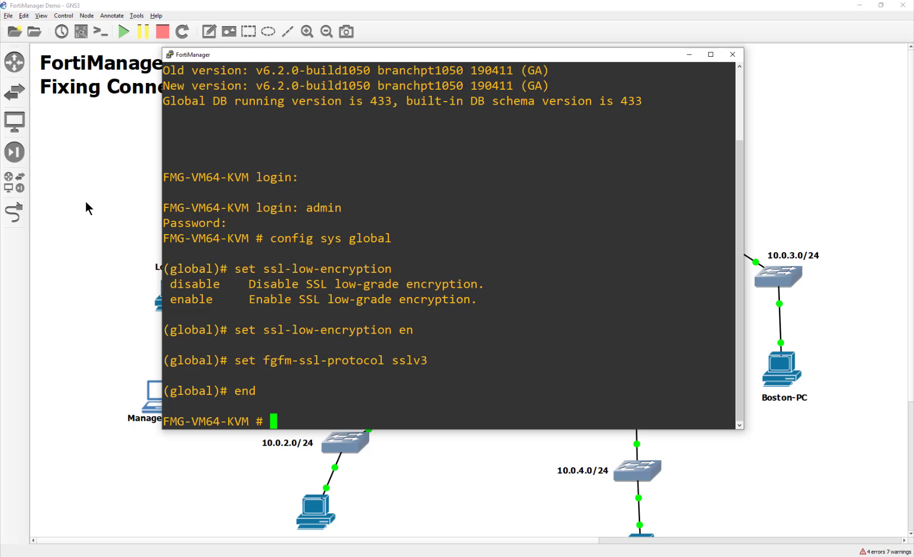
In FortiManager's Add Device wizard, discover the FortiGate at 10.0.1.254 using the admin login
key(alt+Tab)
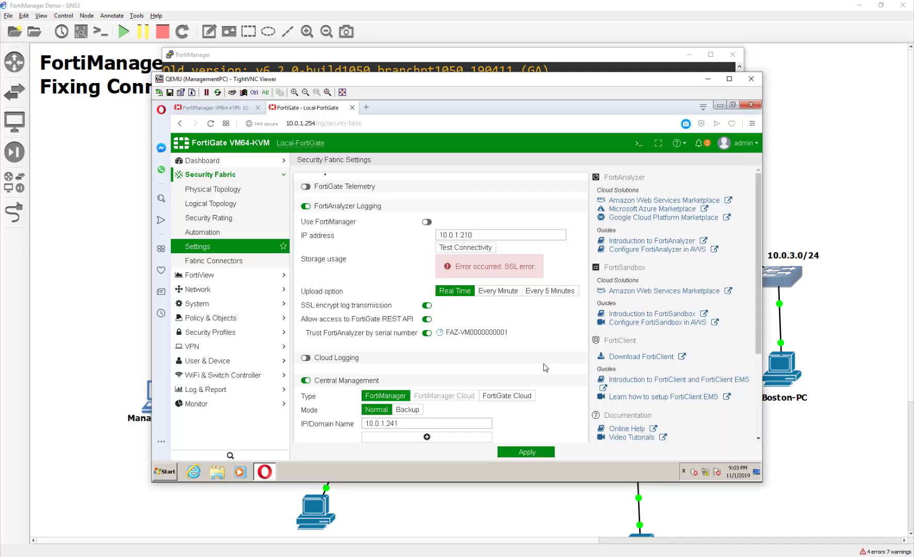
click(198, 108)
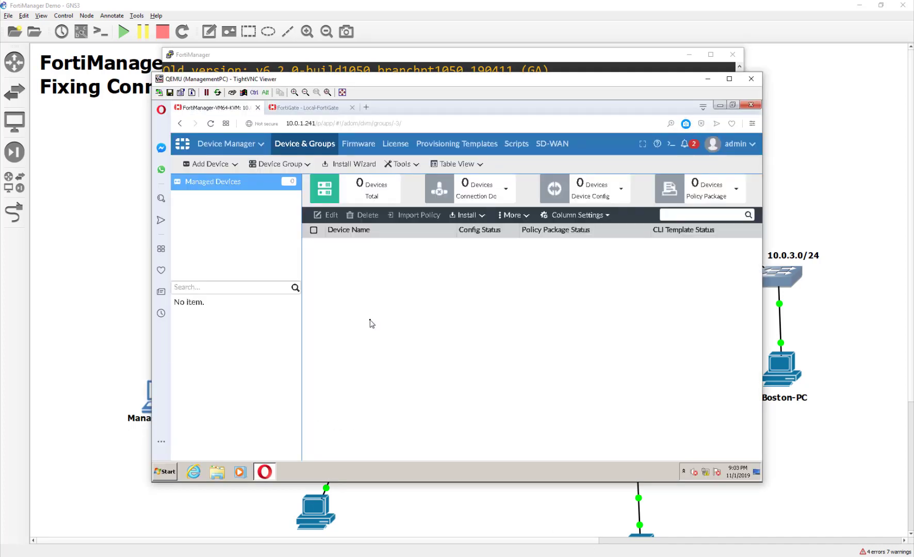
click(236, 166)
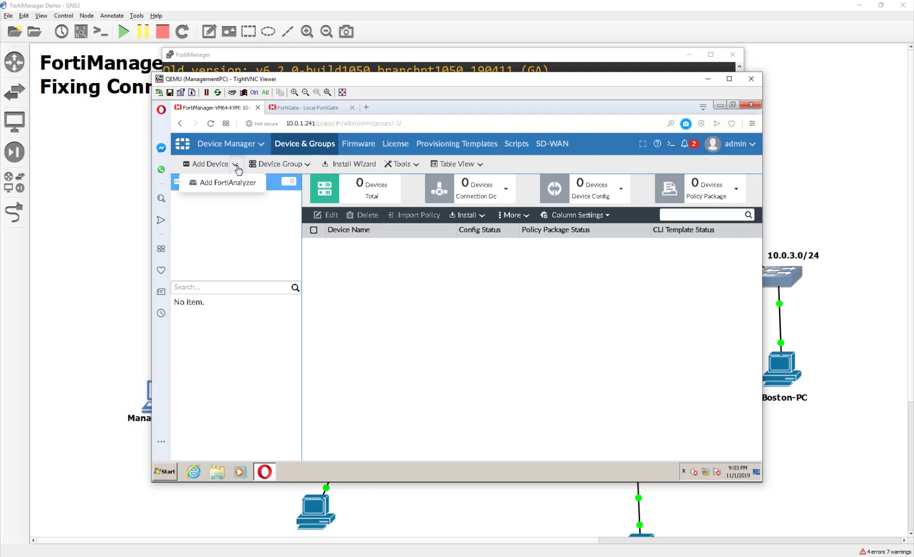
click(189, 164)
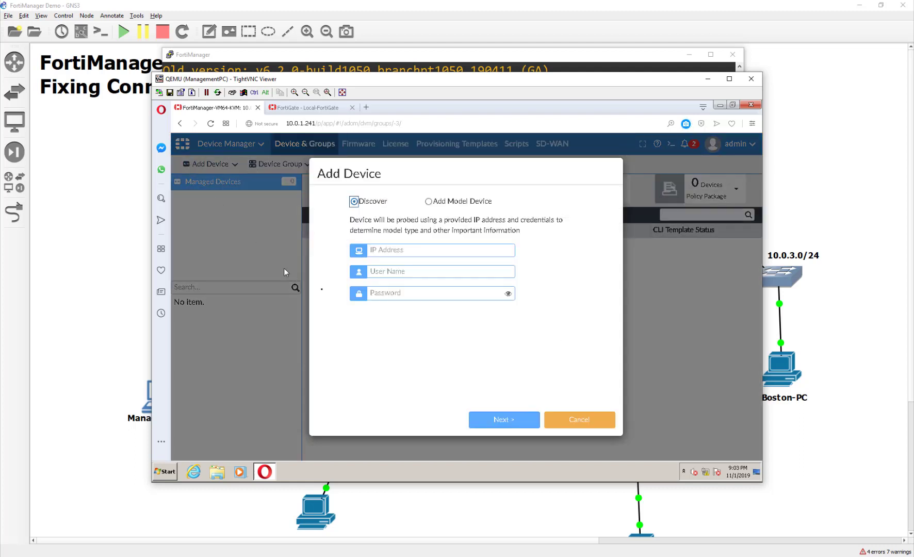
click(383, 252)
text(10.0.1.254)
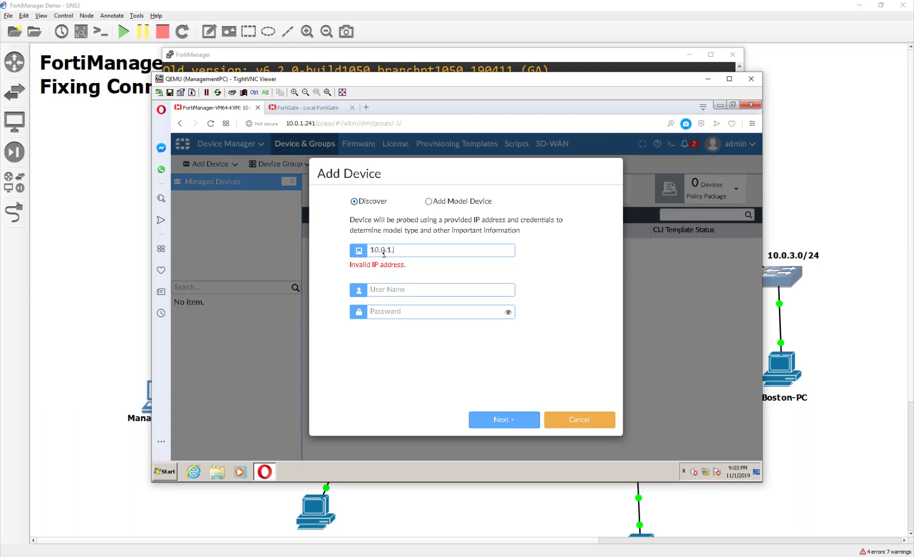
click(402, 268)
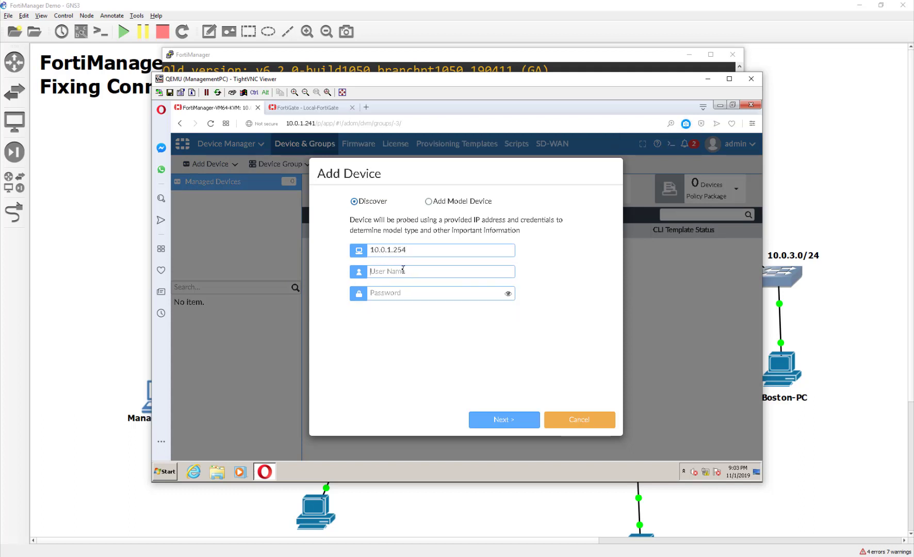
text(admin)
click(495, 419)
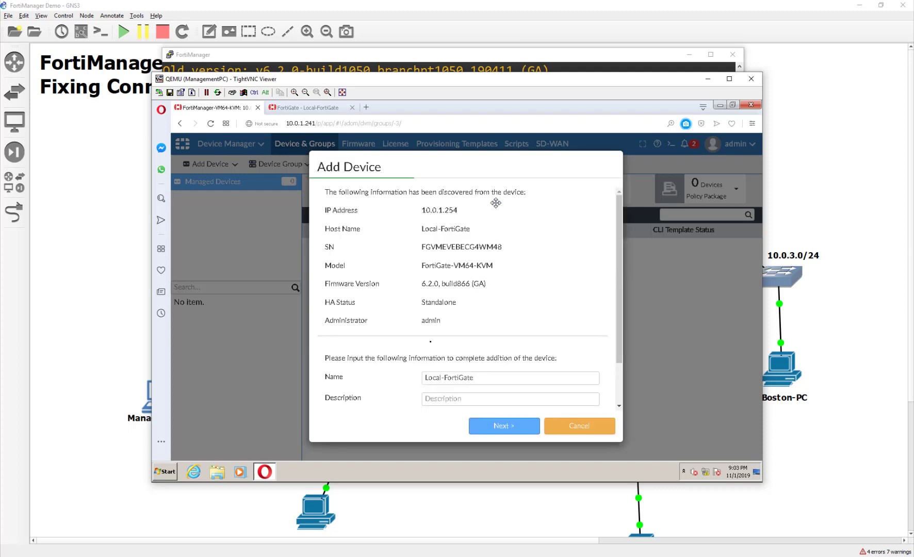
Confirm adding Local-FortiGate so FortiManager starts importing it
click(495, 428)
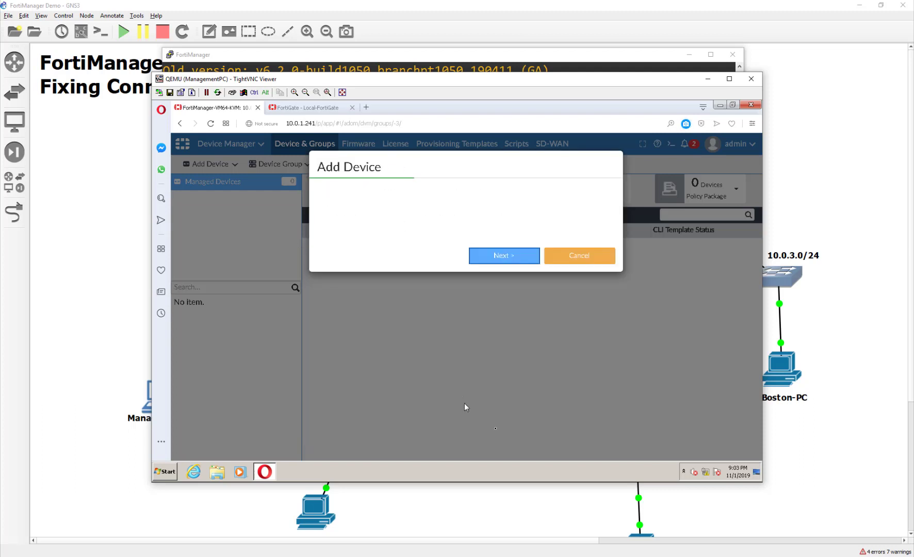
click(503, 344)
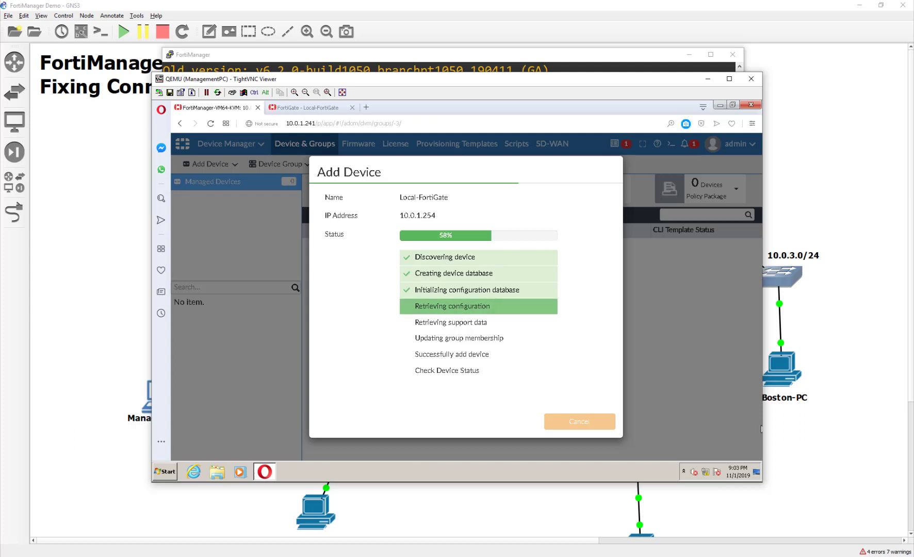
Open the FortiAnalyzer node's console from GNS3 and log in as admin with an empty password
click(93, 182)
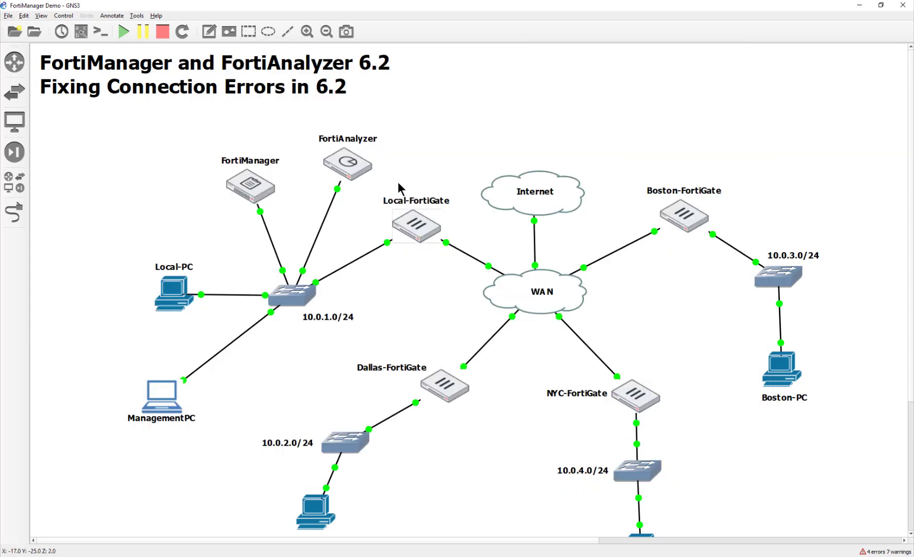
double_click(355, 176)
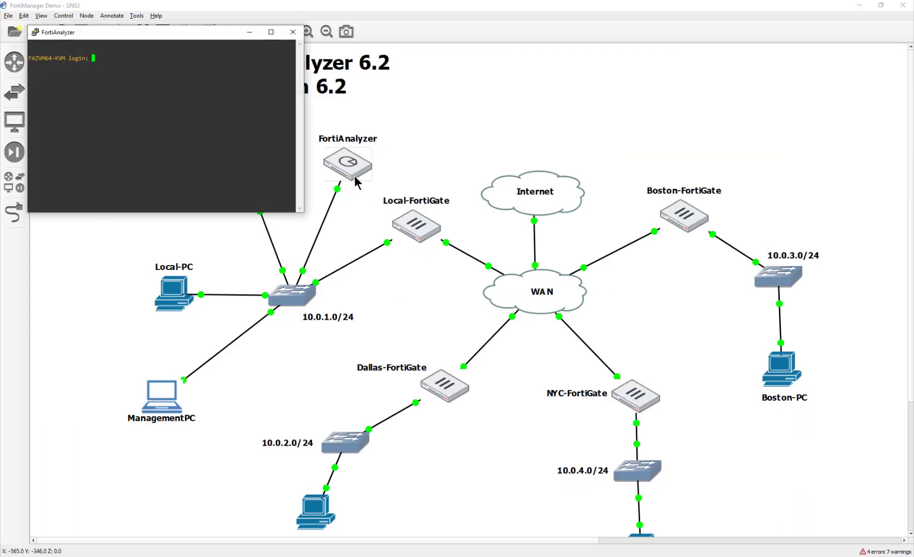
text(admin)
key(Return)
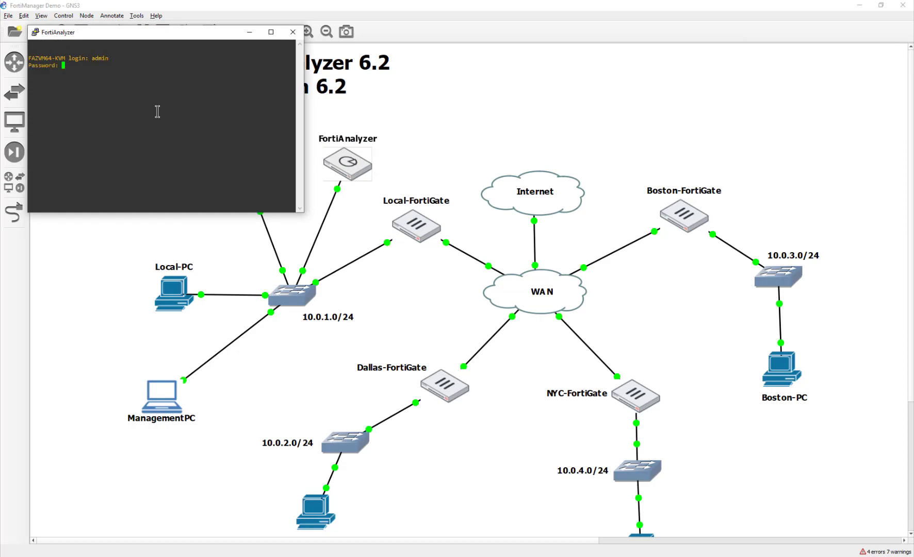
key(Return)
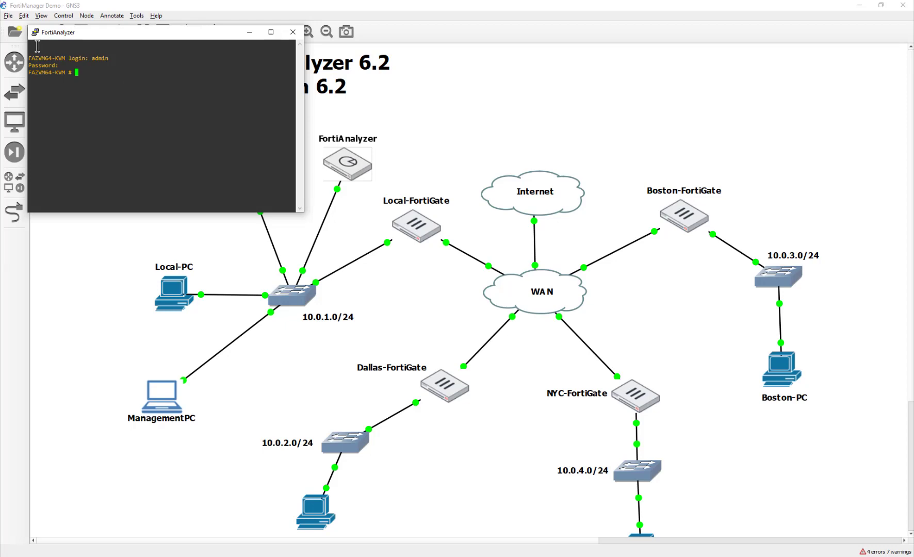
click(34, 33)
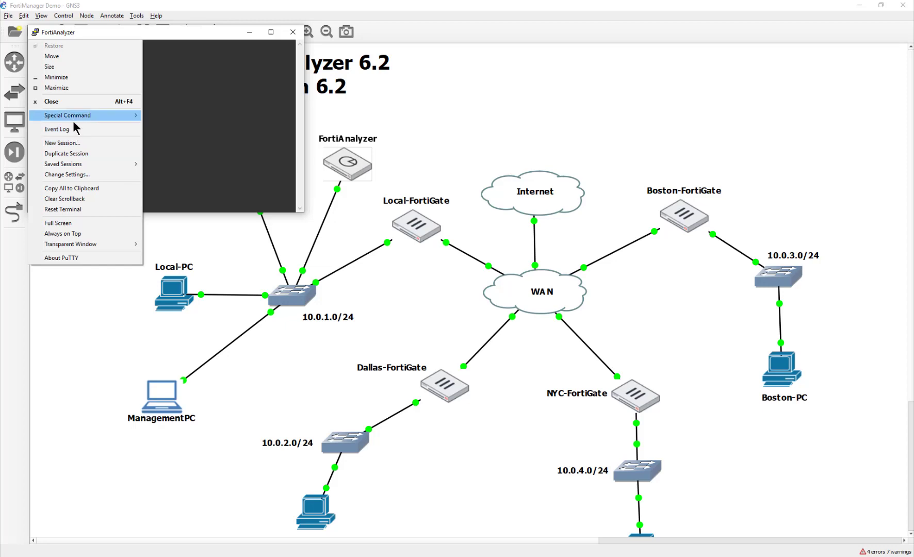
Change the FortiAnalyzer PuTTY console font to 20-point Consolas and apply it
click(71, 174)
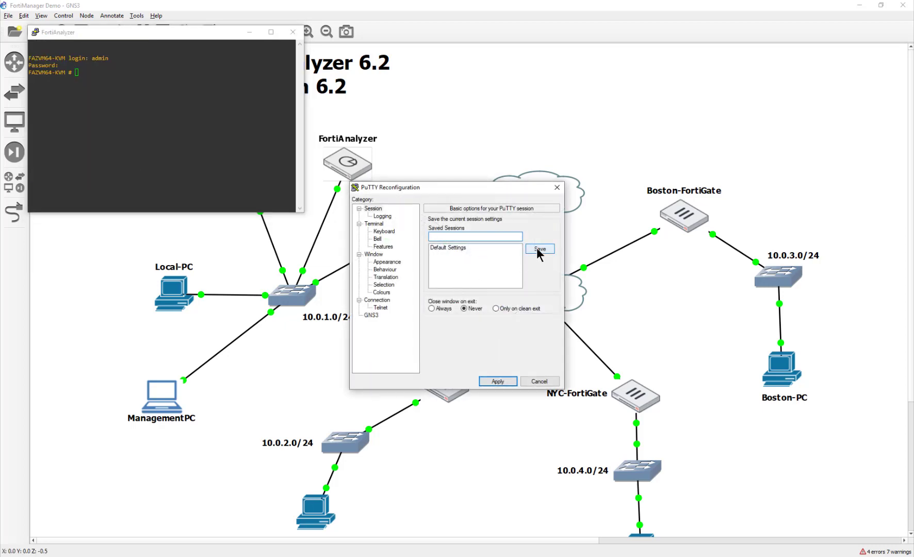
click(388, 262)
click(534, 277)
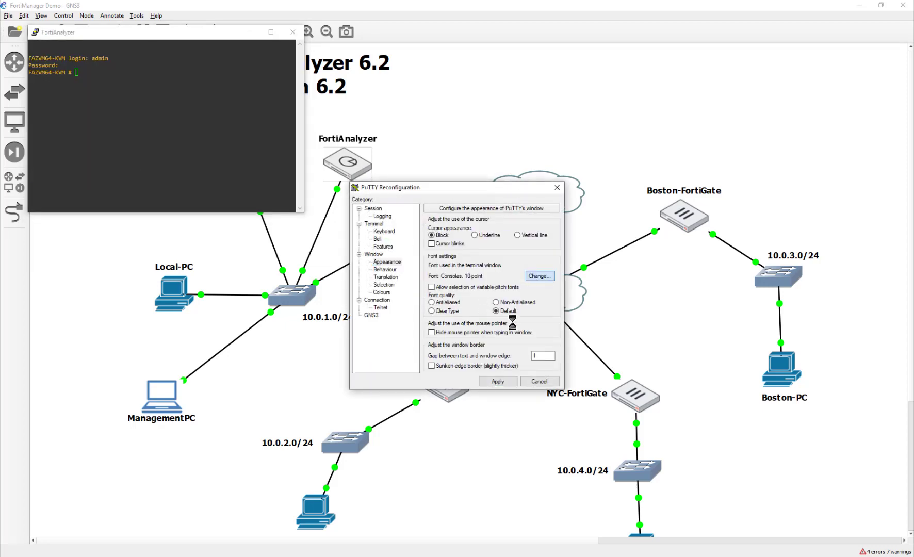
click(532, 326)
click(498, 452)
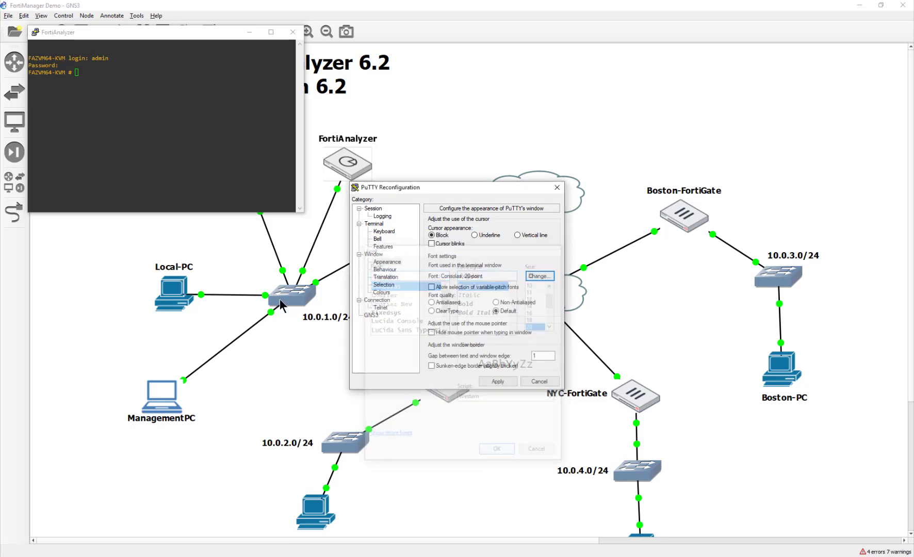
click(496, 381)
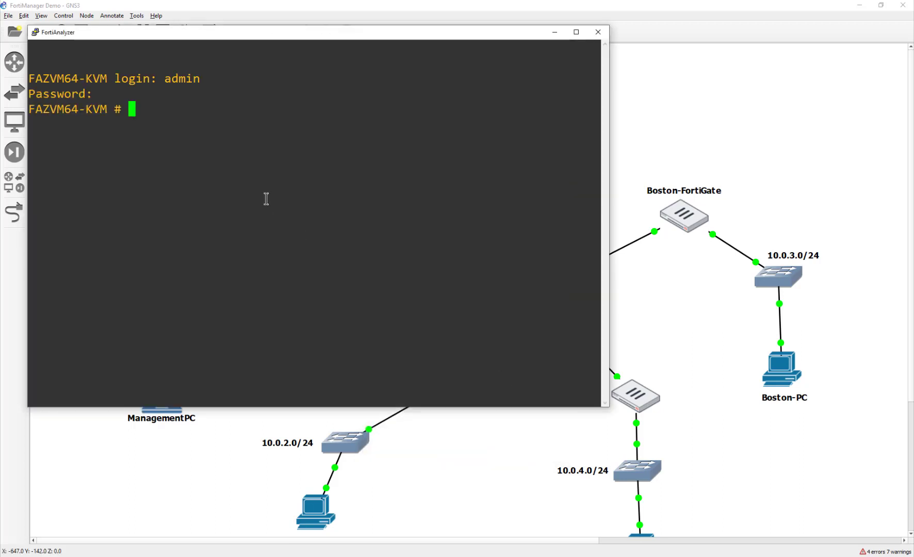
Enter config sys global and enable ssl-low-encryption
text(config )
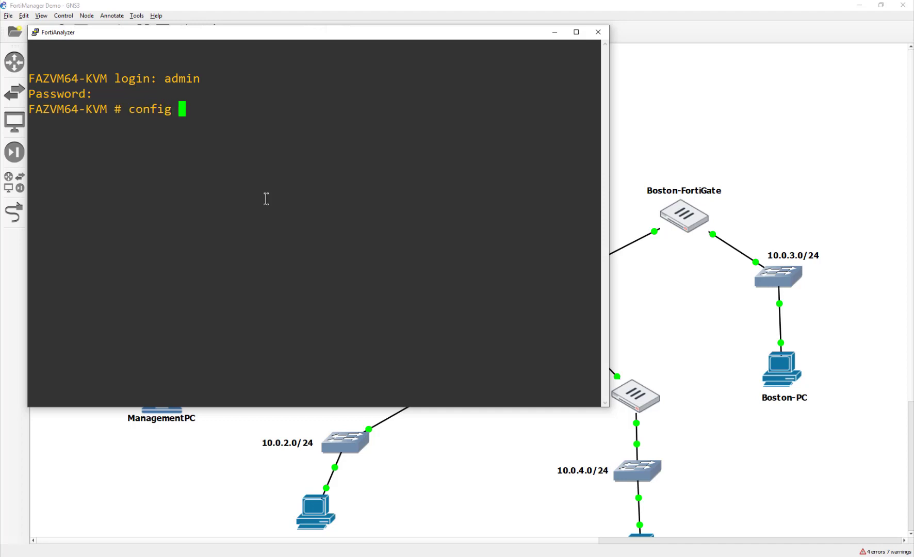
text(sys global)
key(Return)
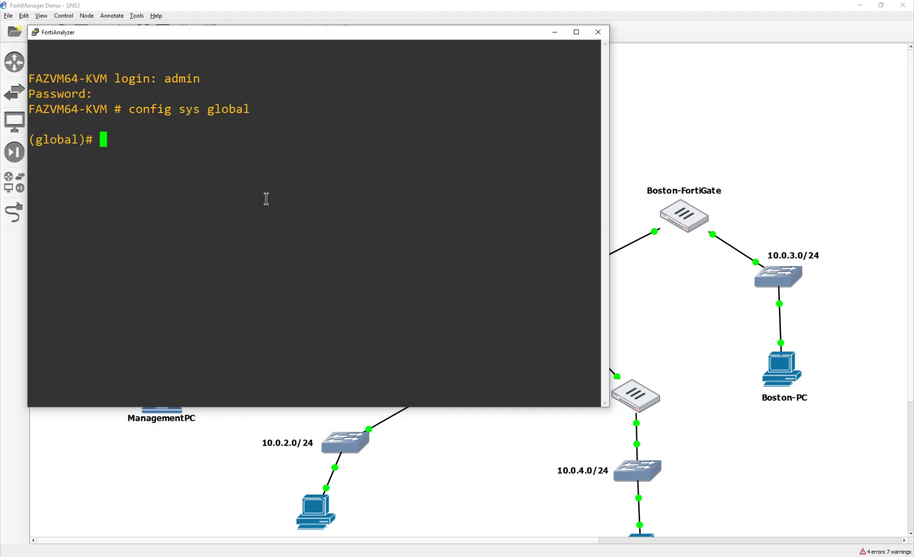
text(set sx)
key(BackSpace)
text(sl-)
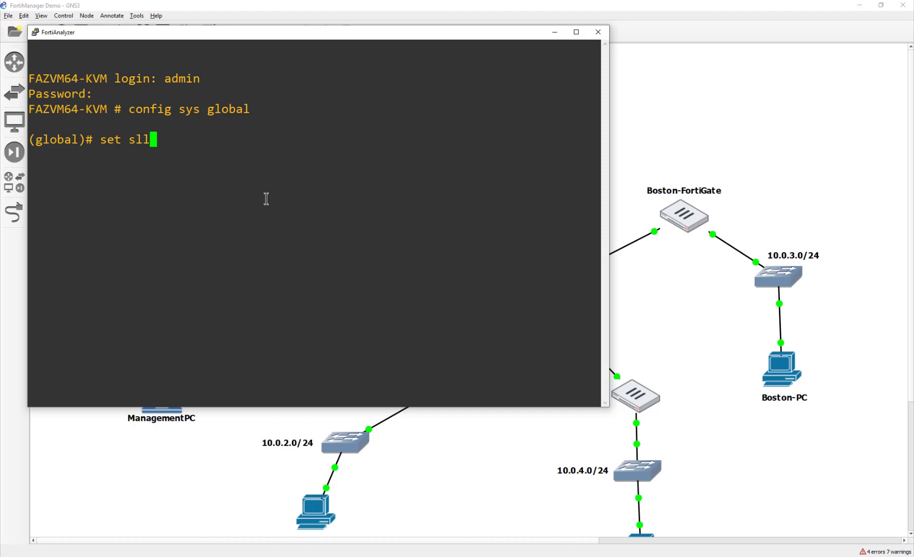
key(BackSpace)
key(BackSpace)
key(BackSpace)
text(sl)
key(Tab)
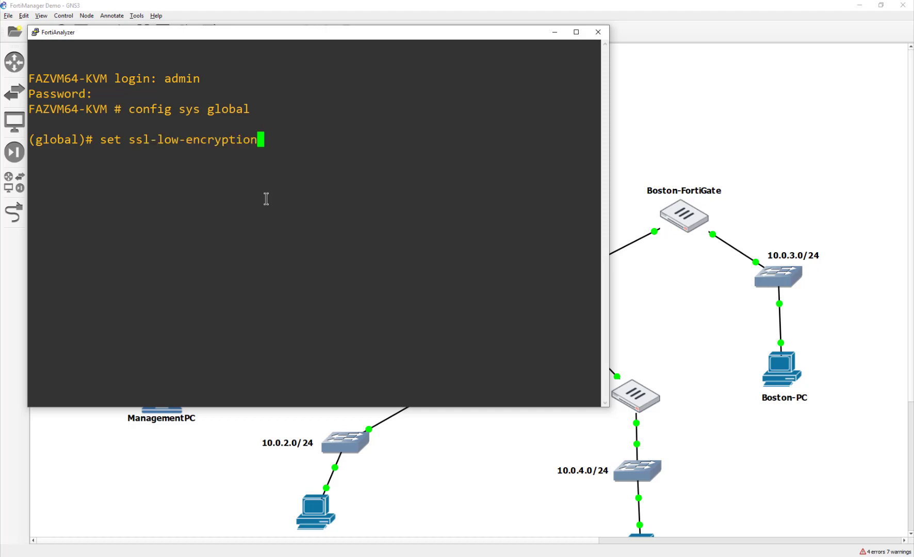
text(en)
key(Return)
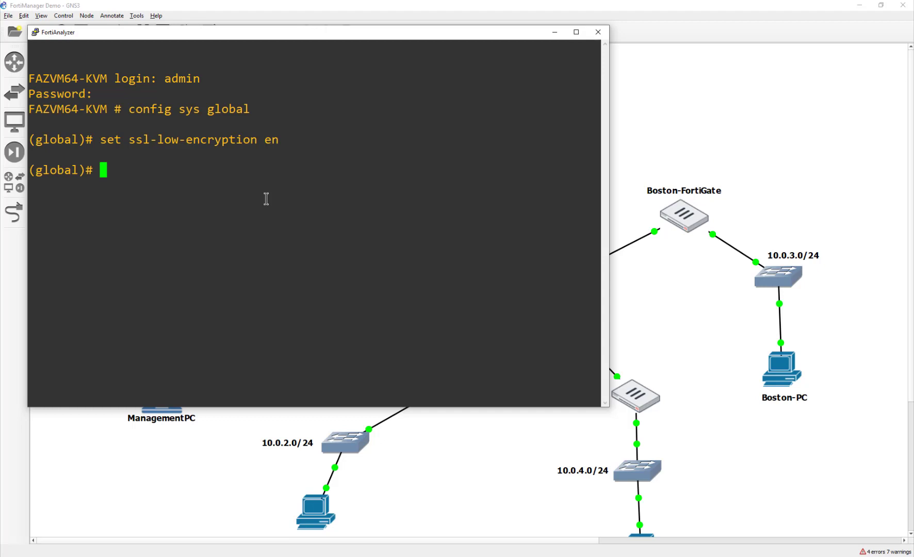
Set oftp-ssl-protocol to sslv3
text(set o)
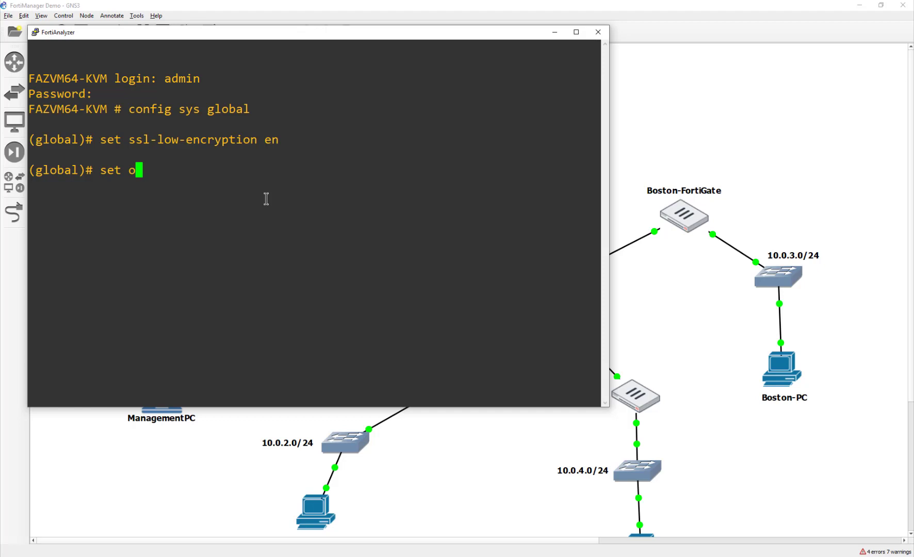
key(Tab)
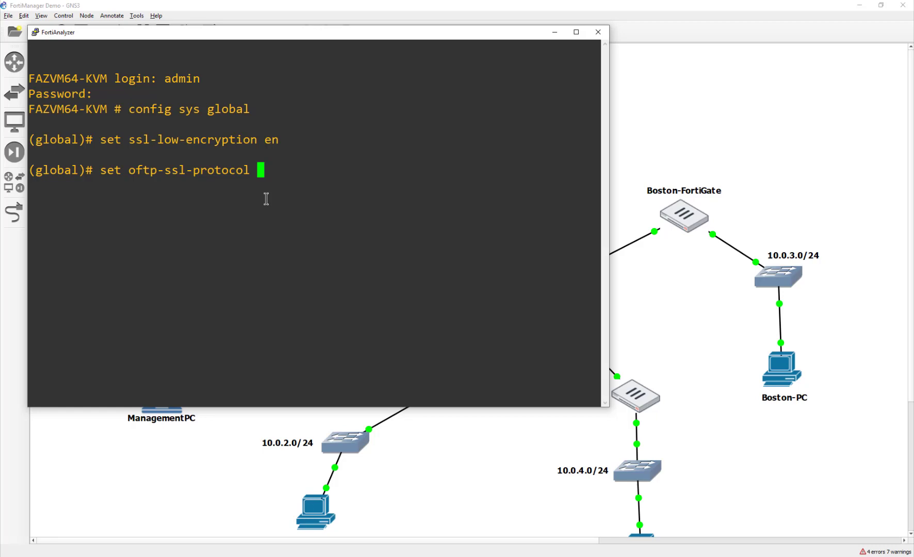
key(Tab)
key(Tab)
key(Tab)
key(Tab)
key(Tab)
key(Return)
Save the global settings with end and return to the FAZVM64-KVM prompt
text(END)
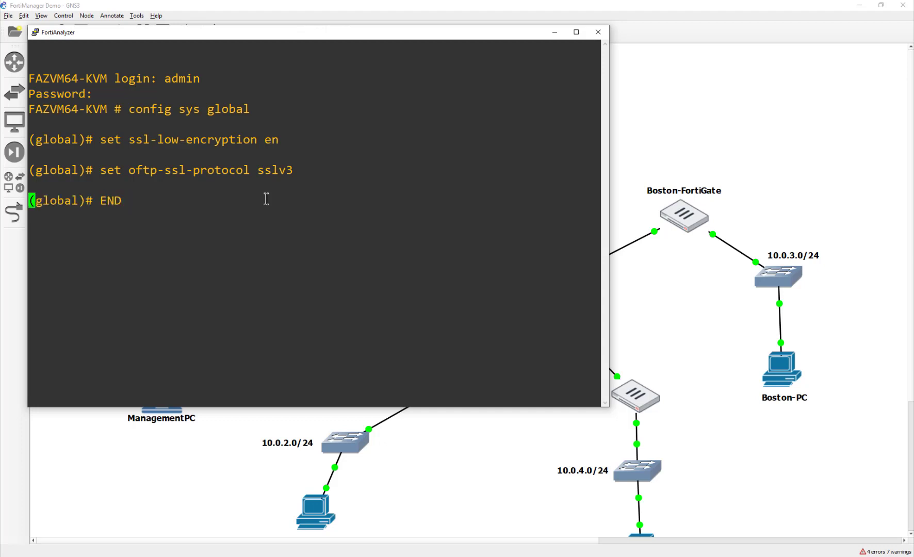
key(Return)
text(e)
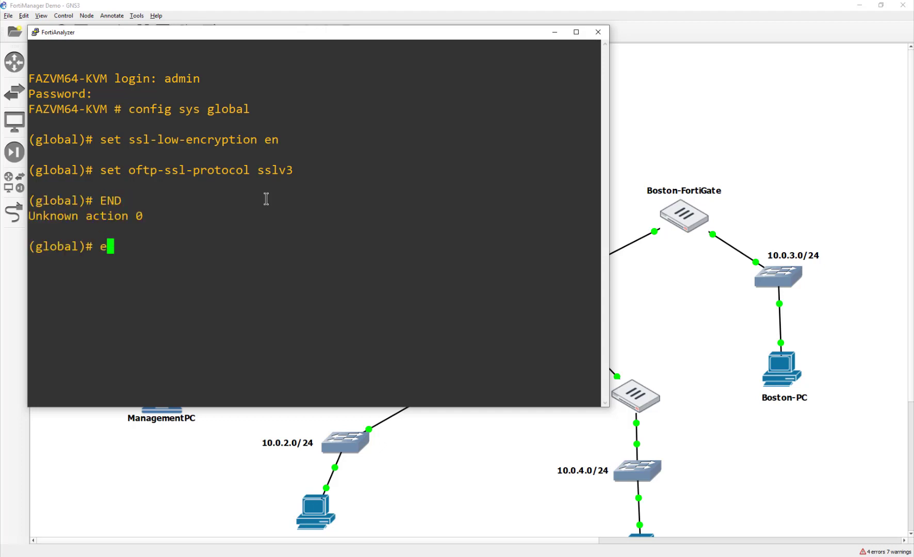
text(nd)
key(Return)
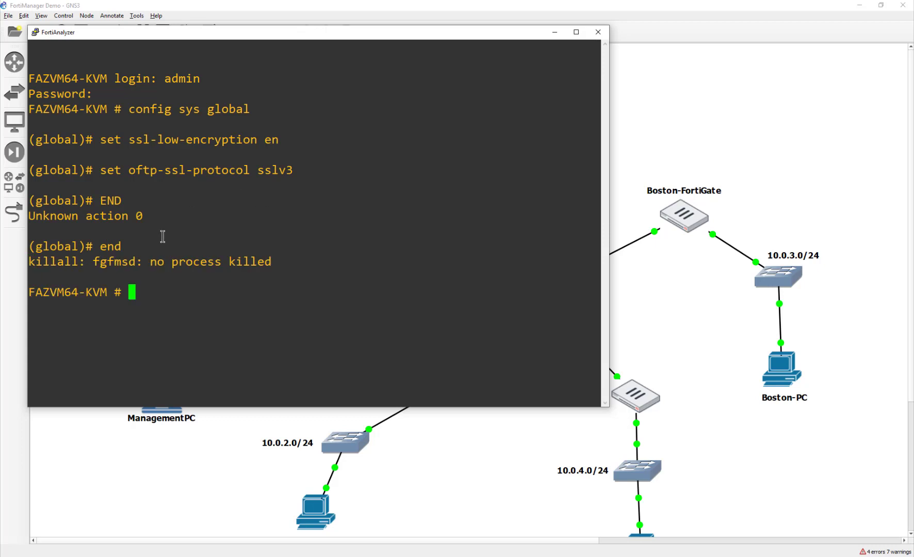
drag(35, 260, 276, 259)
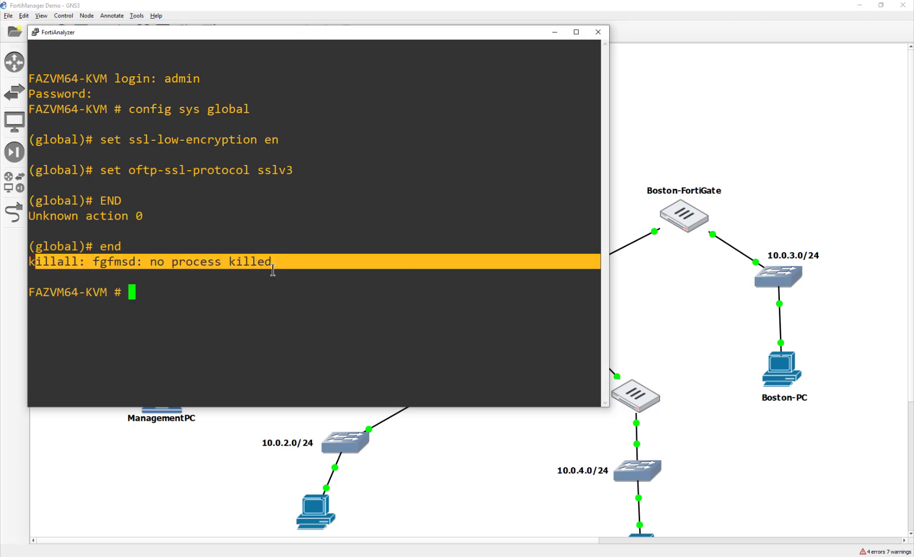
click(272, 273)
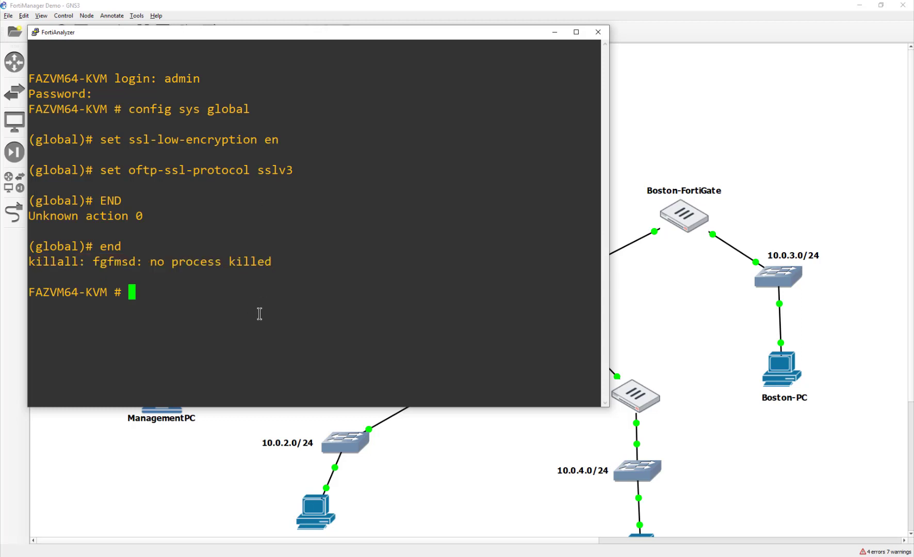
Close the FortiAnalyzer console and import Local-FortiGate into FortiManager now
click(598, 32)
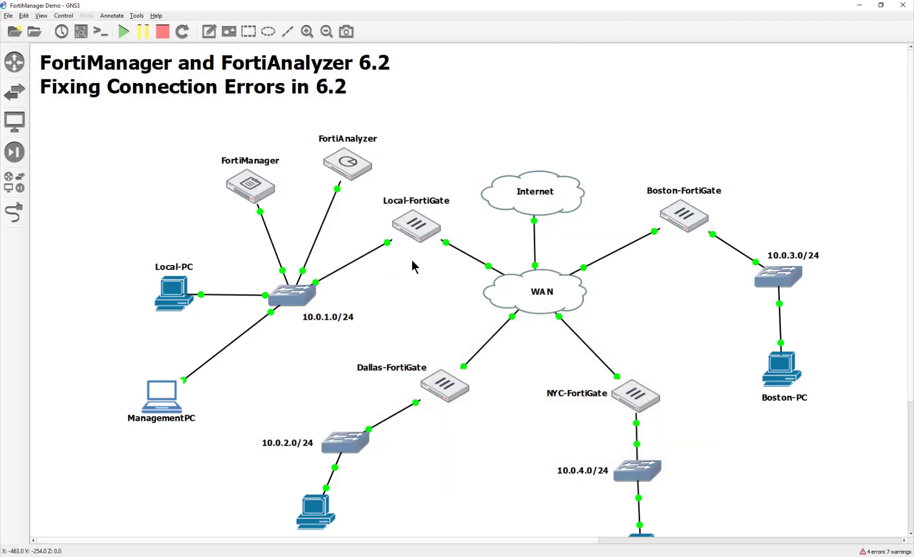
double_click(386, 221)
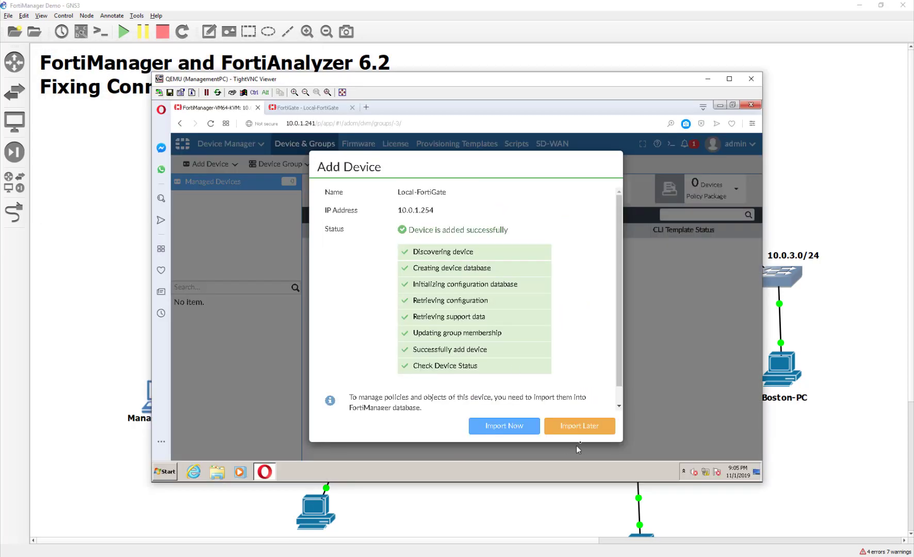
click(500, 427)
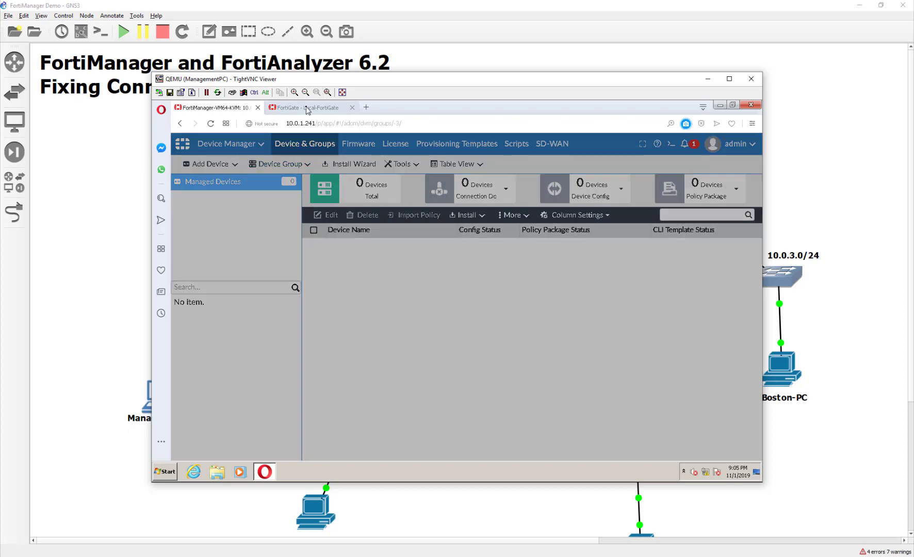
Check the FortiGate Security Fabric settings, which now report 'FortiGate not authorized'
click(307, 109)
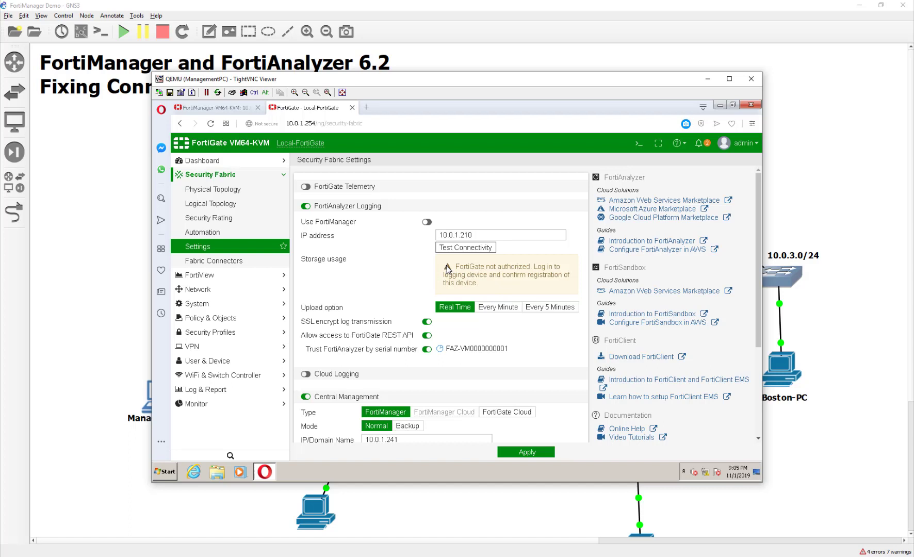
triple_click(497, 286)
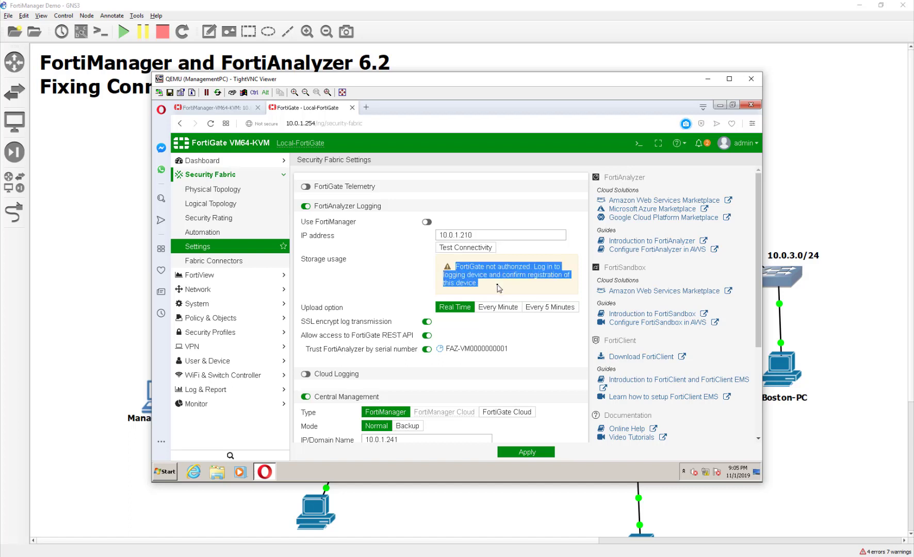
click(498, 287)
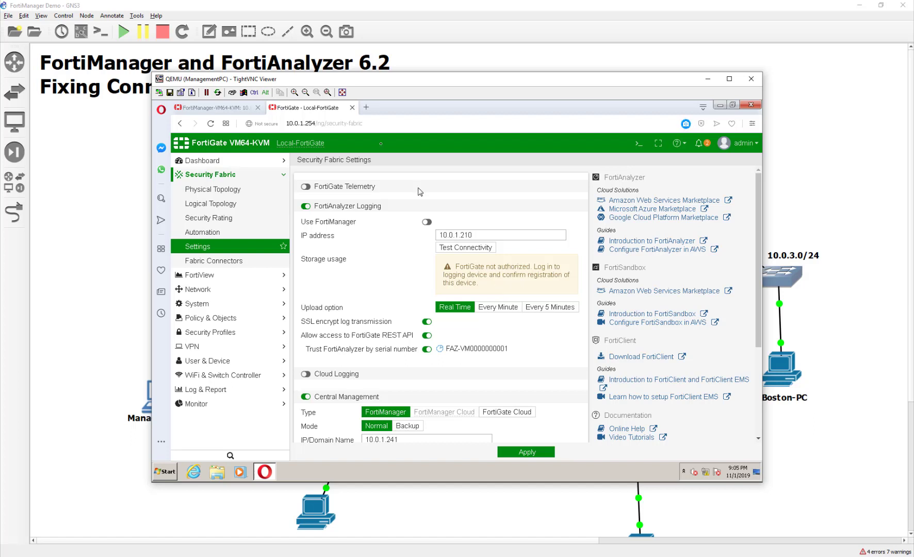
click(365, 107)
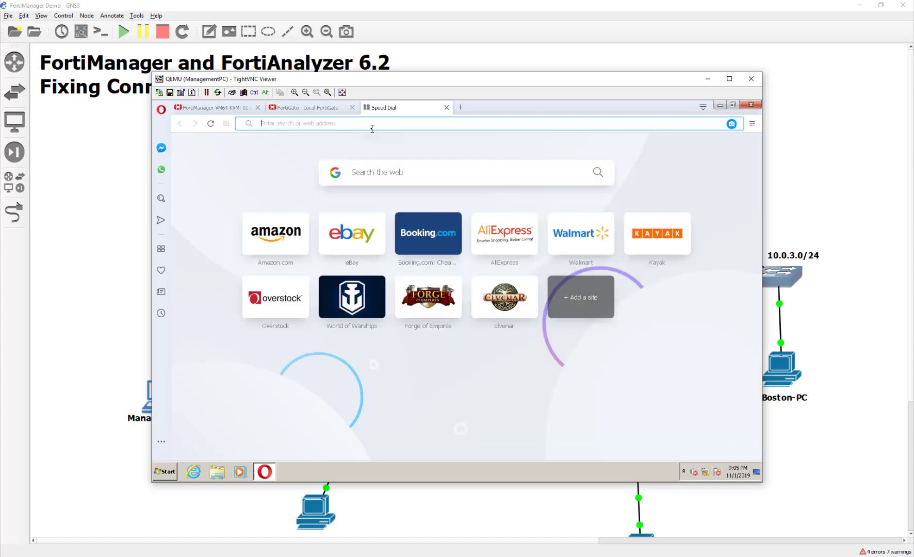
text(10.0.1.2)
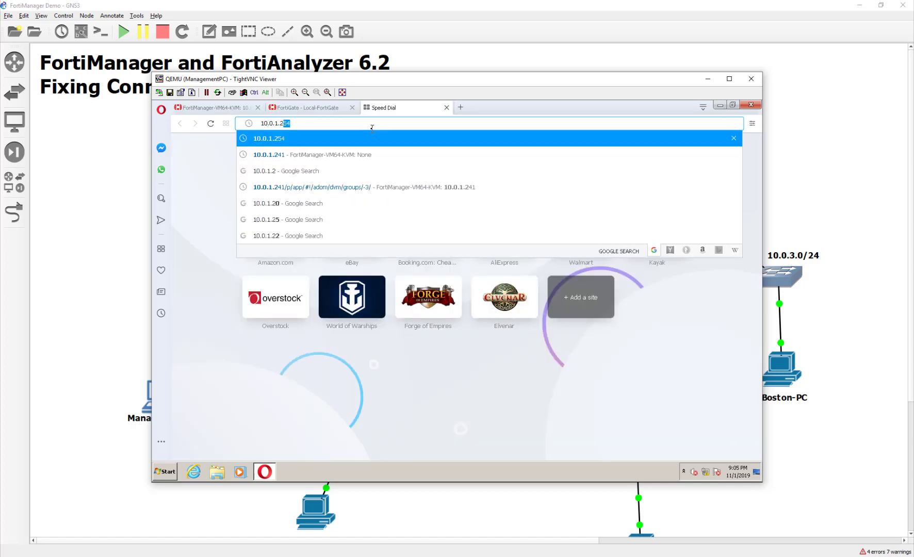
key(BackSpace)
key(Escape)
key(Escape)
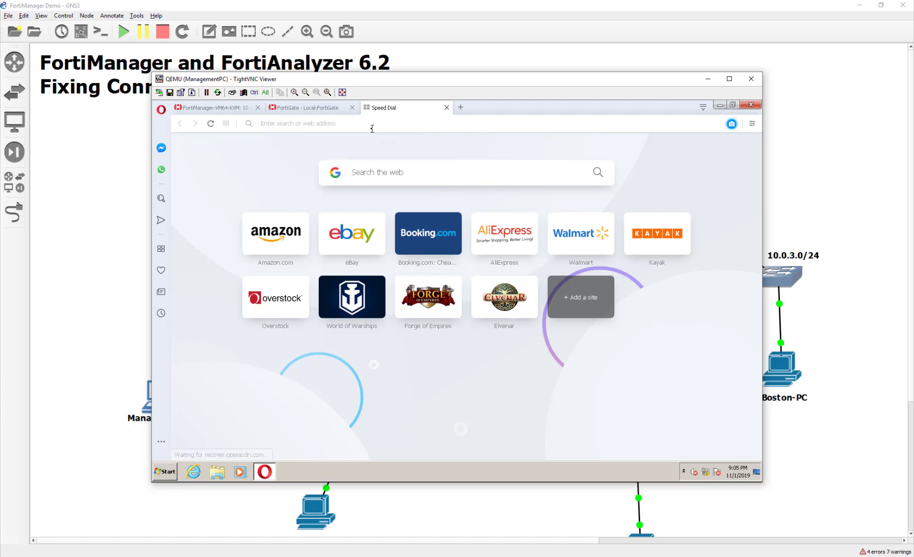
text(10.0.1.210)
key(Return)
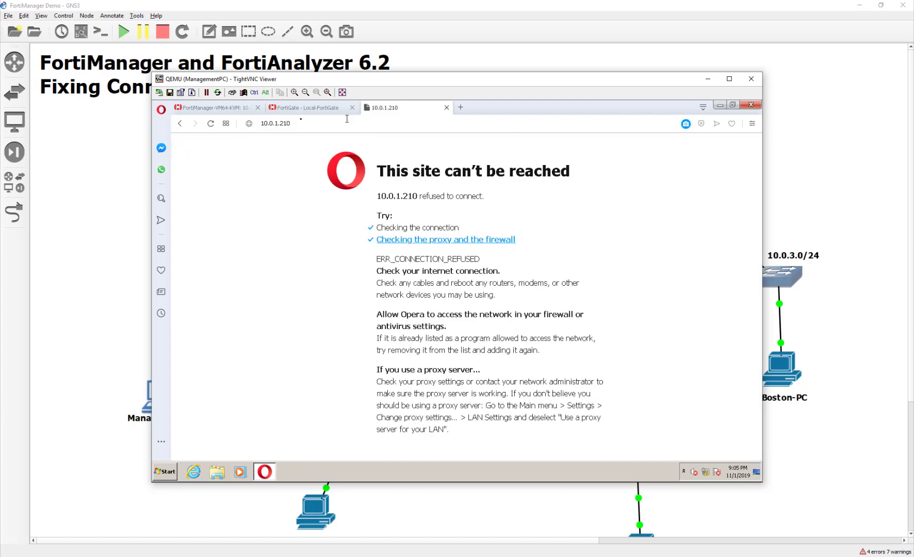
click(268, 123)
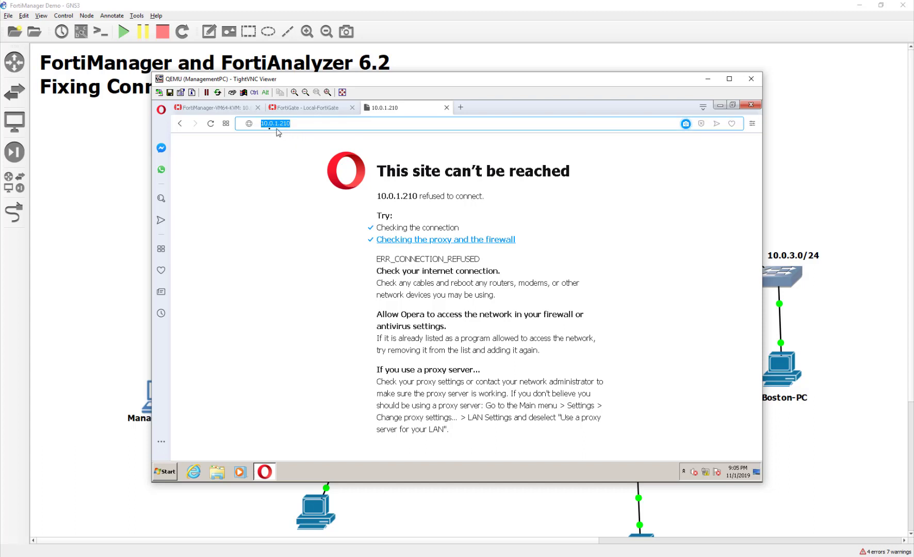
key(Home)
key(Return)
text(https://)
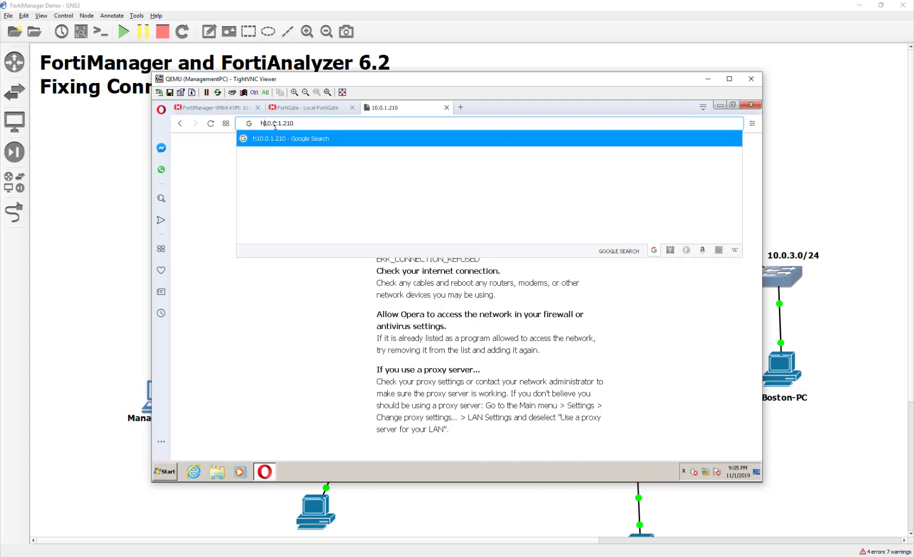
key(Return)
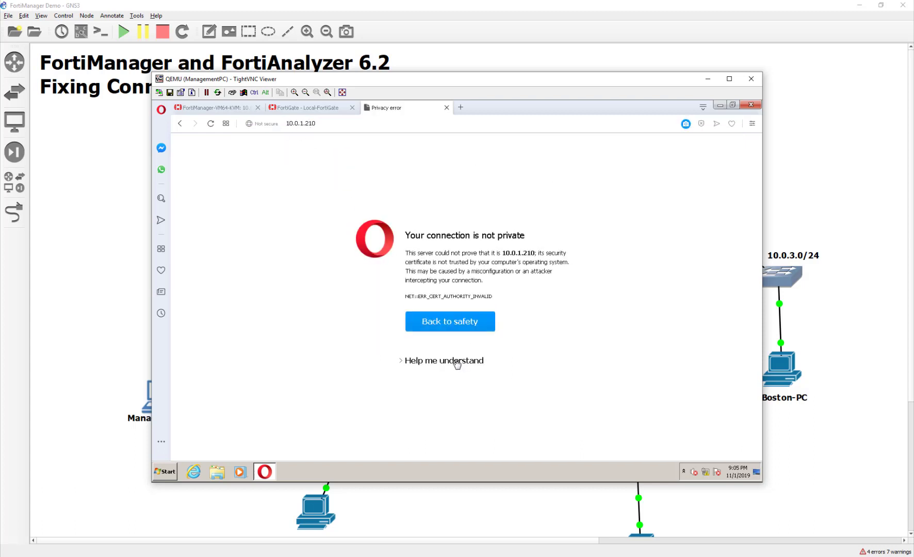
click(461, 361)
click(456, 416)
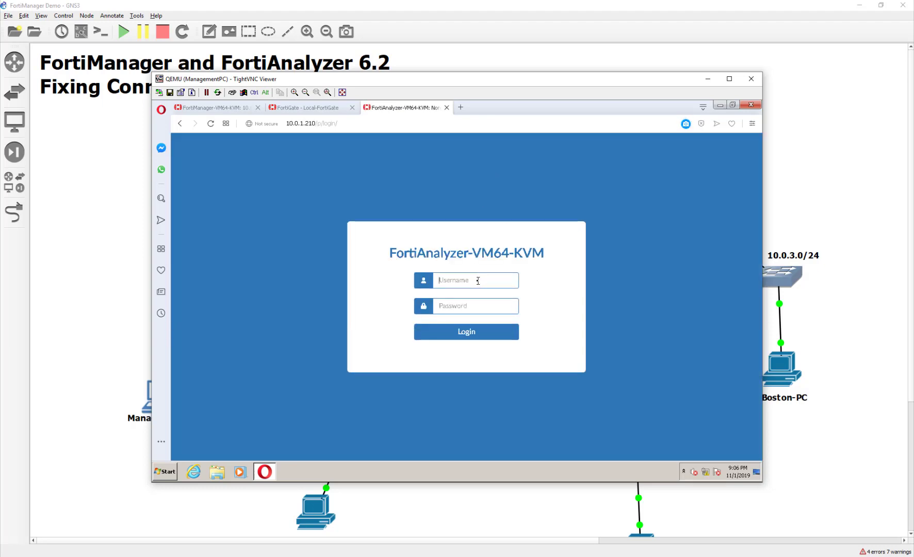
Log in to FortiAnalyzer with the admin username and password
text(adminfortinet)
key(Return)
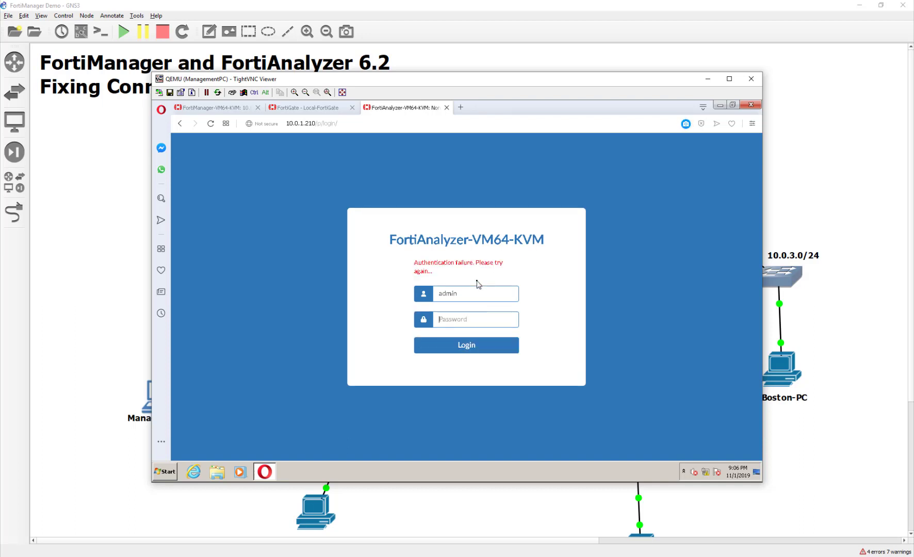
text(fortinet)
key(Return)
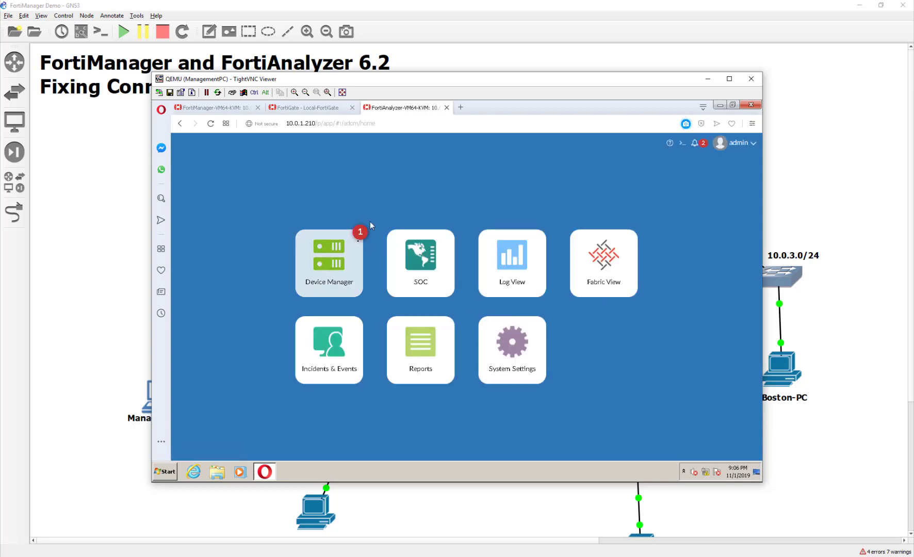
Authorize Local-FortiGate from the Unauthorized devices list in FortiAnalyzer's Device Manager
click(350, 267)
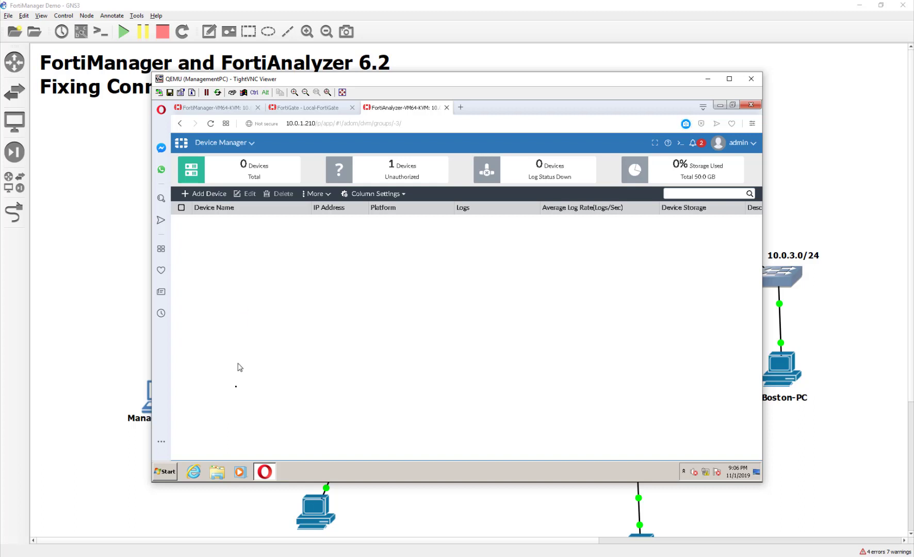
click(403, 178)
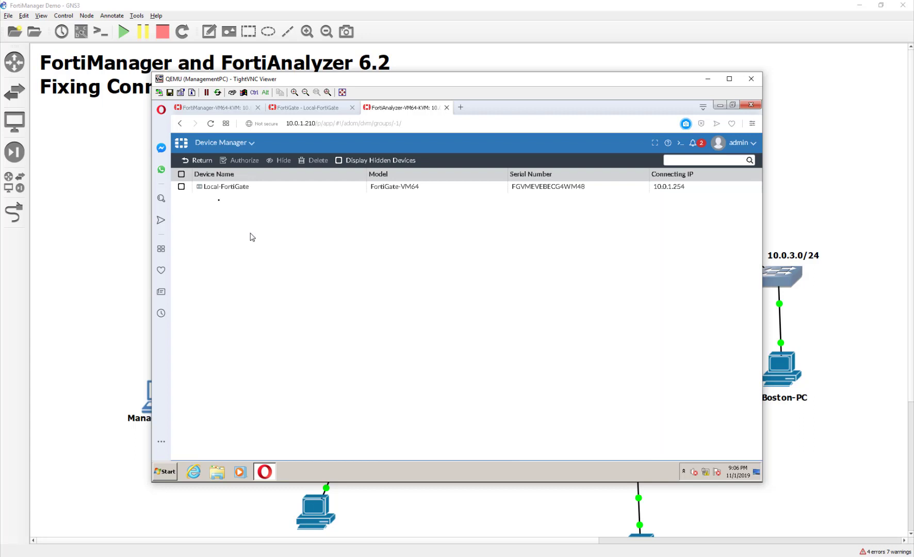
click(181, 187)
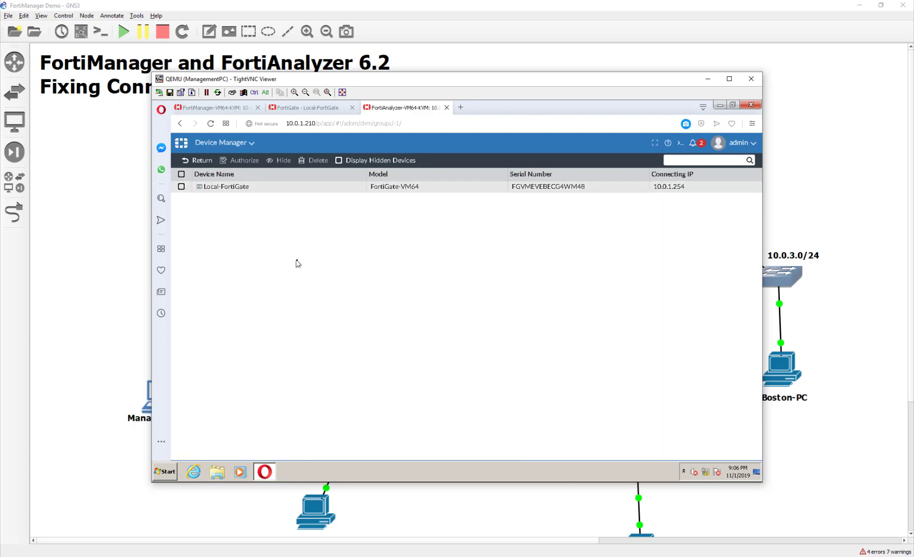
click(242, 160)
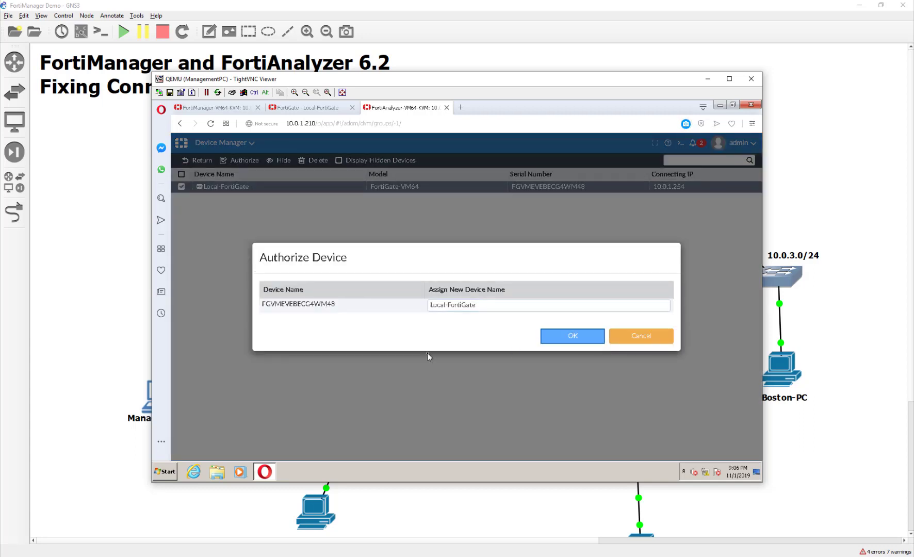
click(575, 337)
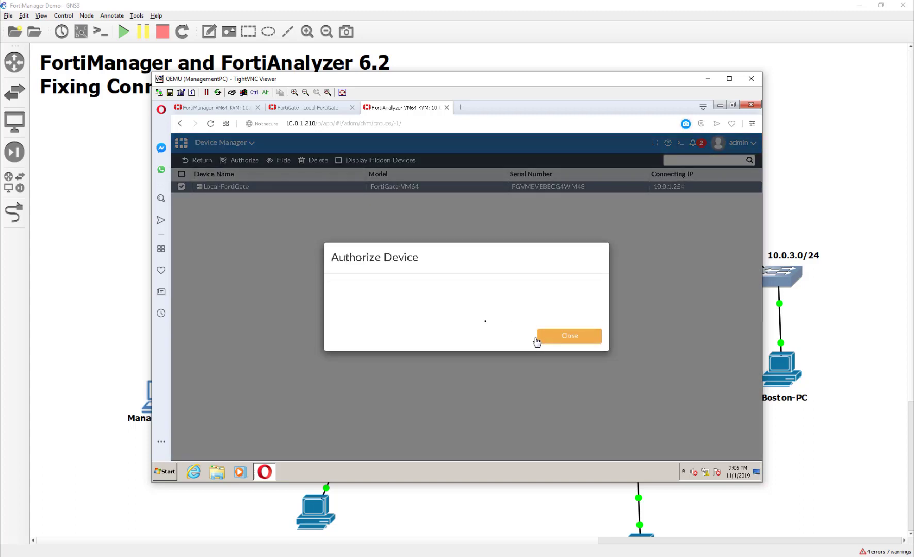